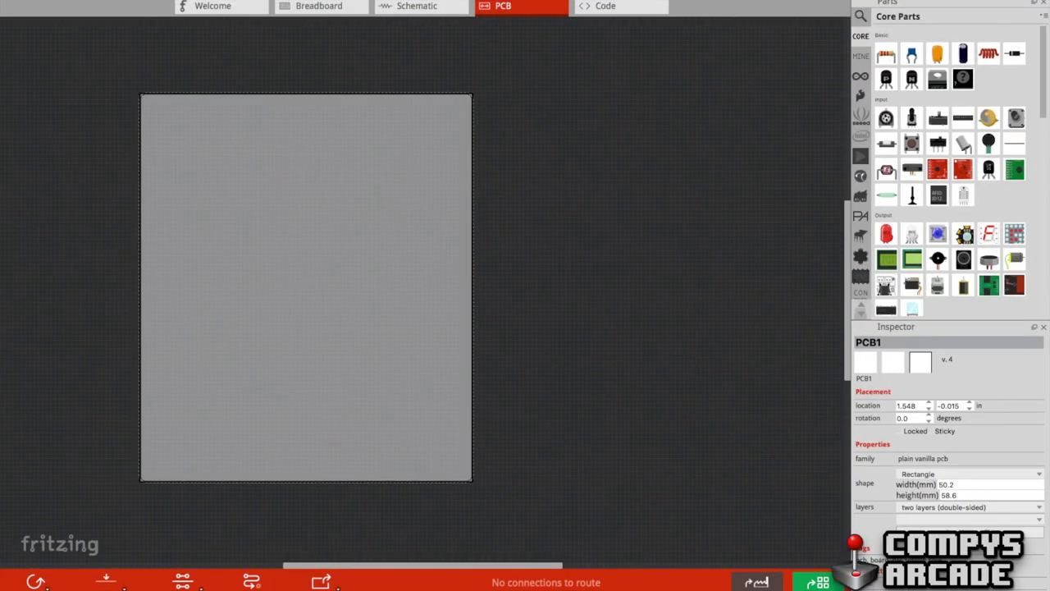
- Look through the breadboard, schematic, PCB and code views of the new project
left_click(318, 6)
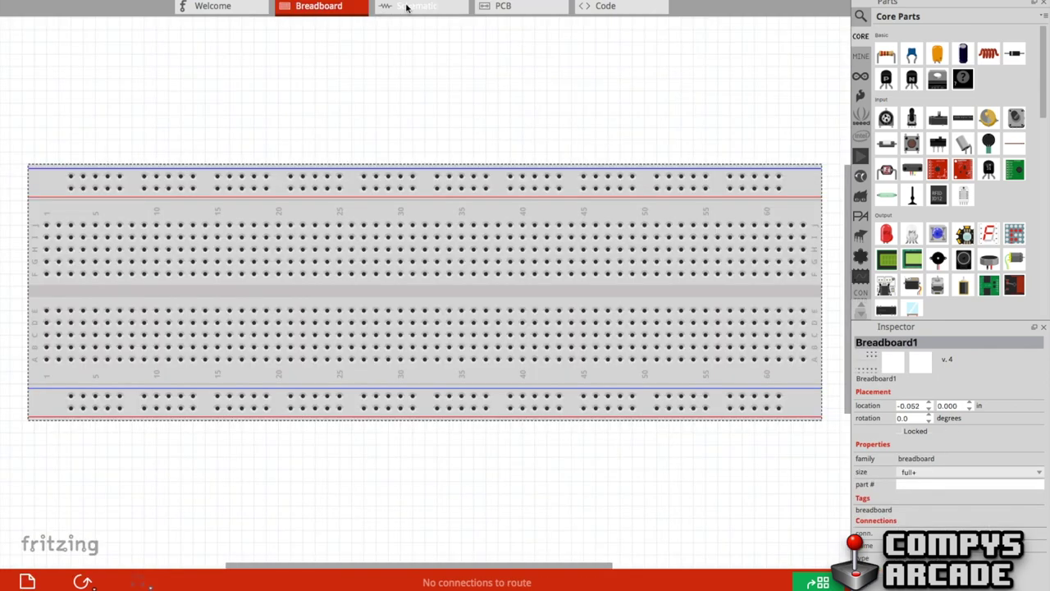
left_click(406, 6)
left_click(509, 6)
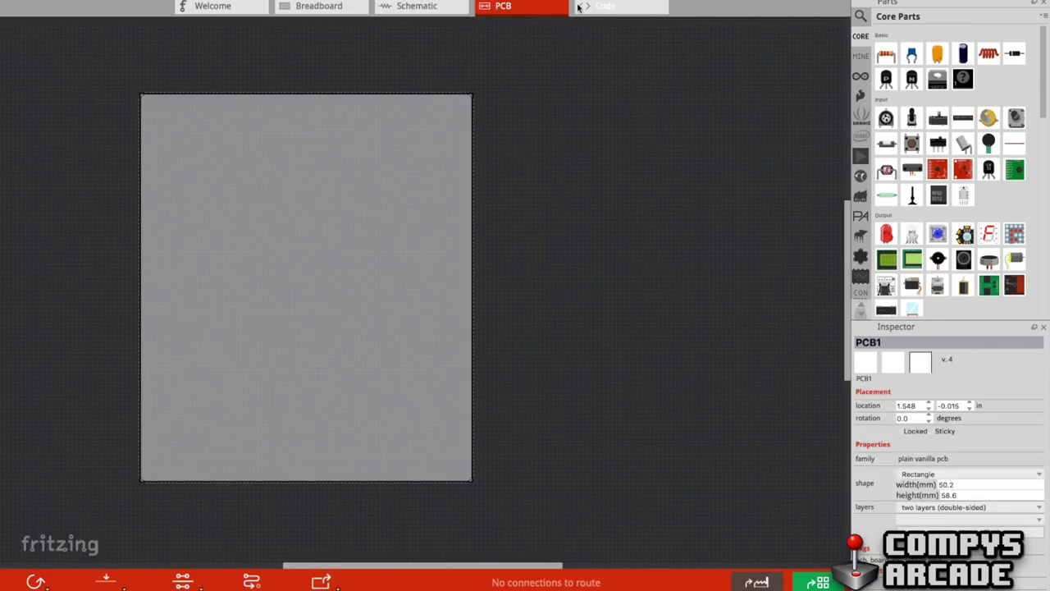
left_click(611, 7)
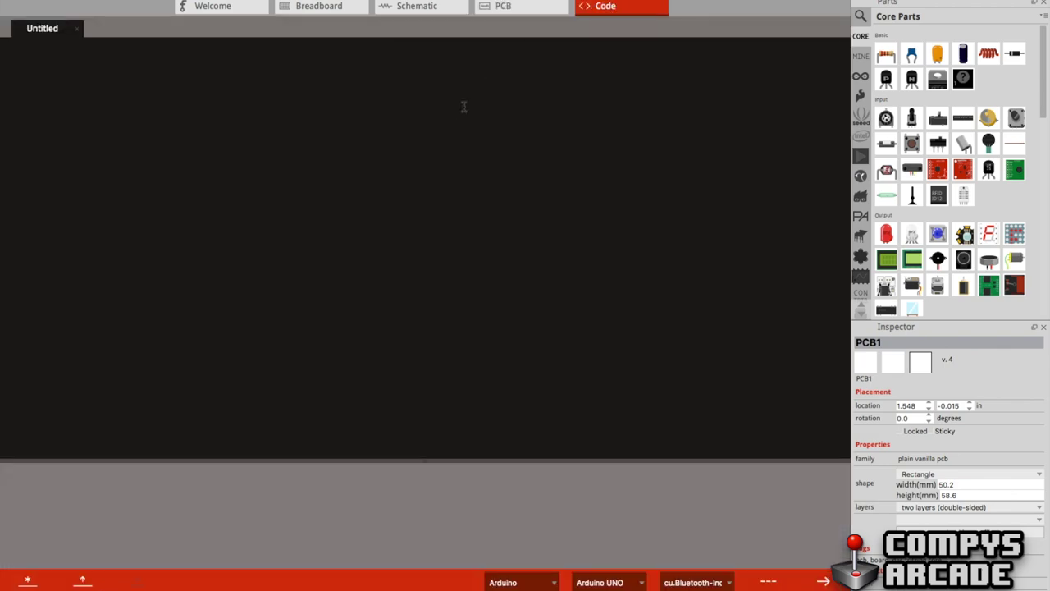
- Resize the board in the PCB view to about 39.8 mm wide and 59.4 mm high
left_click(538, 7)
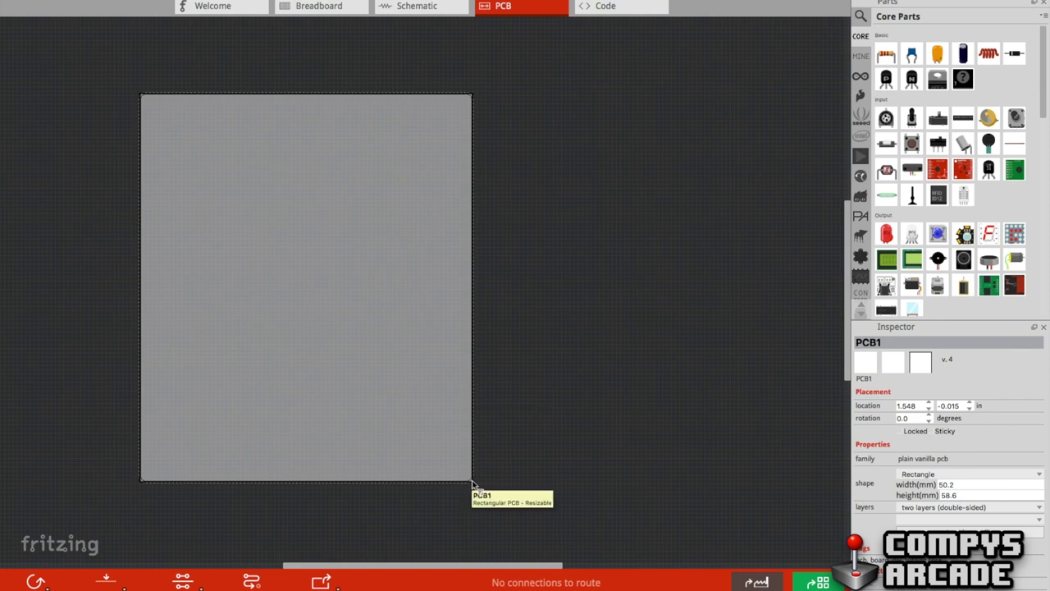
left_click_drag(470, 482, 402, 490)
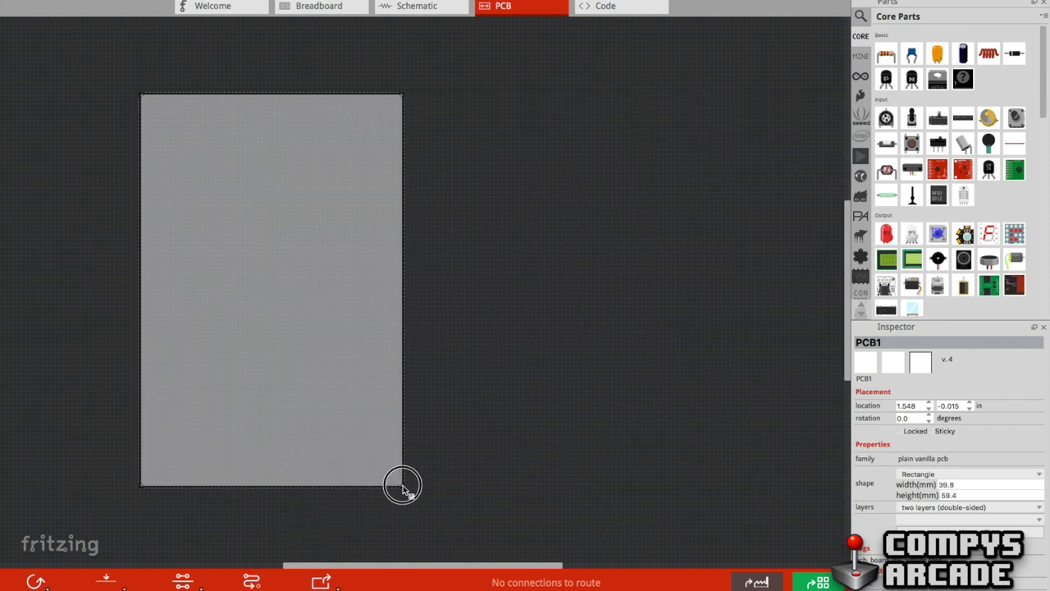
- Search the parts library for "nano" and place an Arduino Nano (Rev3.0) upright in the upper middle of the board
left_click(860, 17)
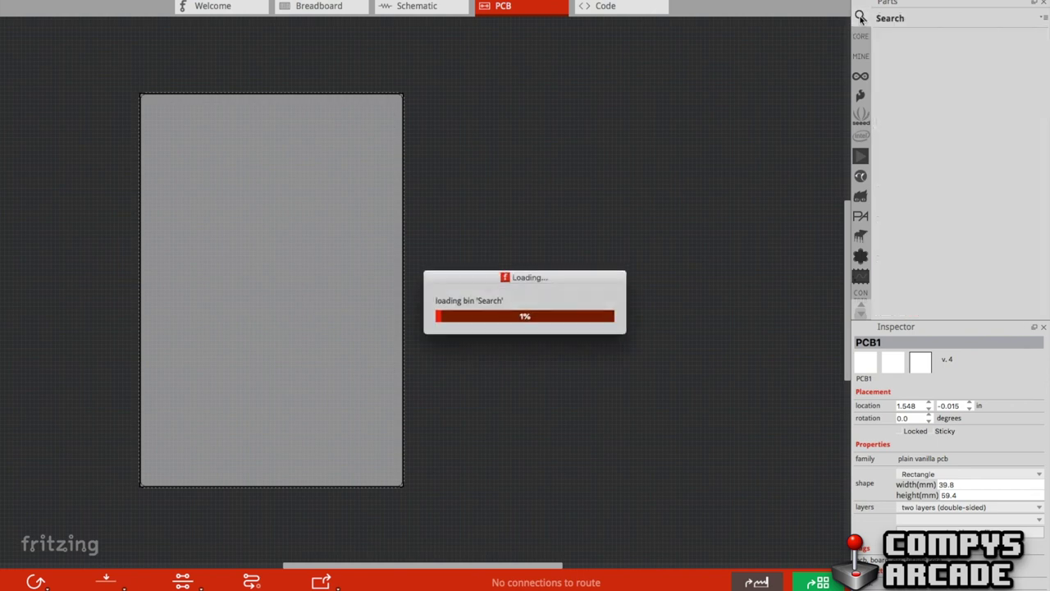
left_click(919, 18)
type("header")
double_click(919, 18)
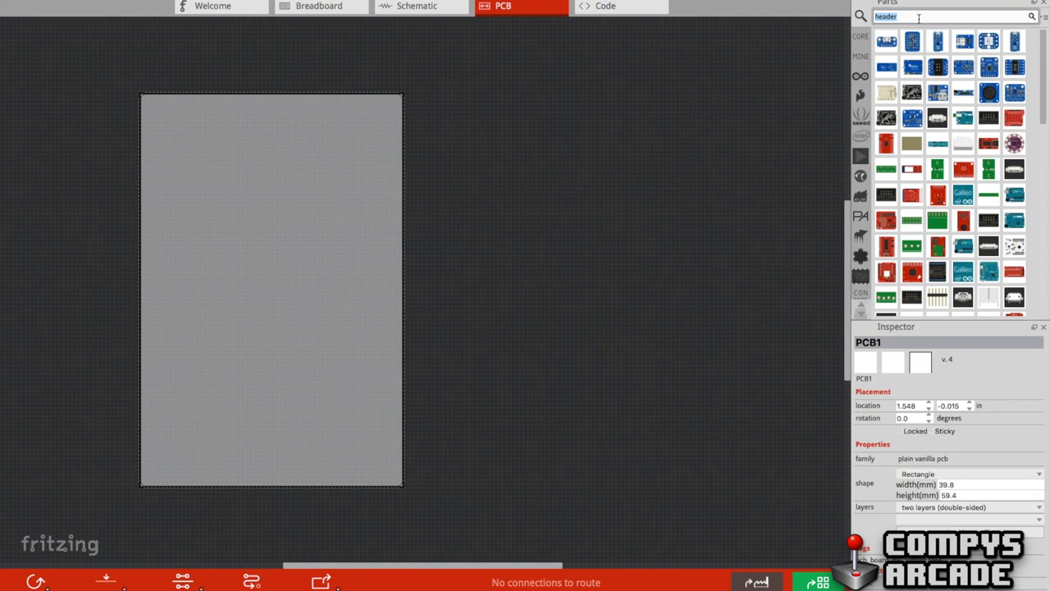
type("nano")
key("Return")
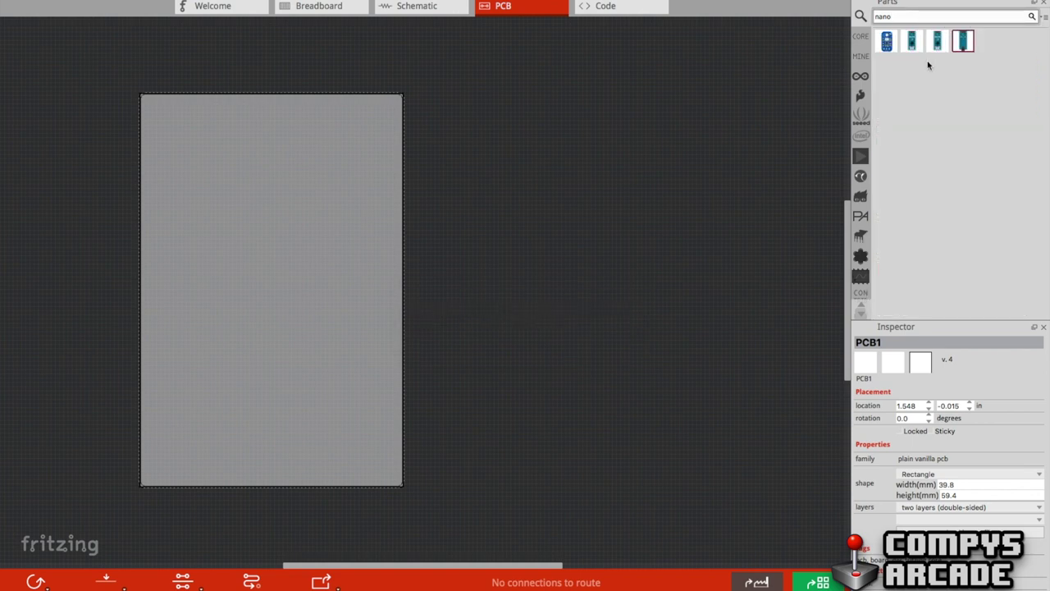
left_click(963, 43)
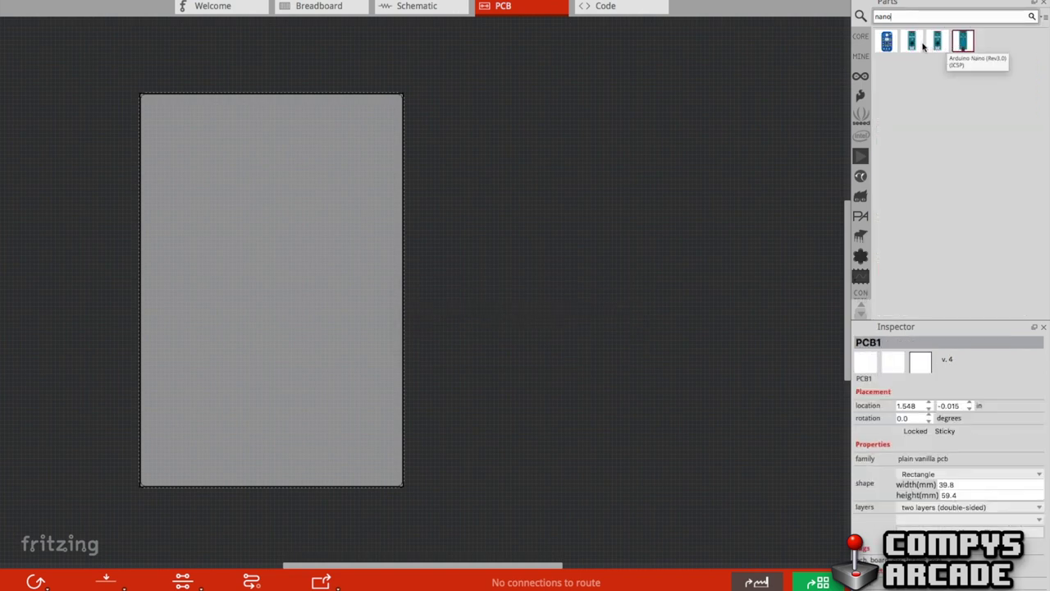
left_click_drag(919, 45, 262, 150)
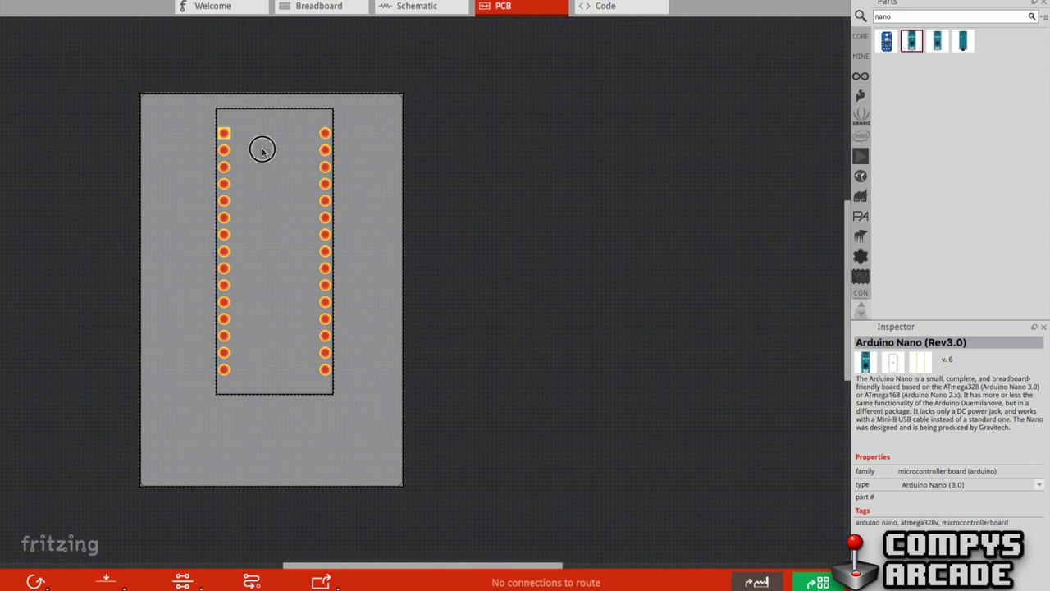
left_click_drag(263, 150, 263, 150)
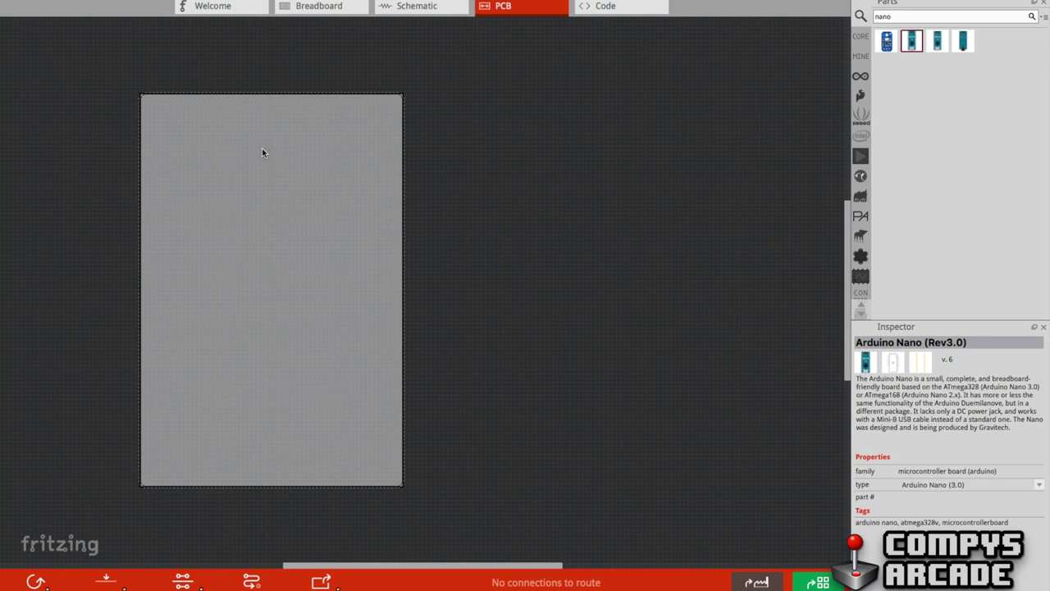
left_click(365, 253)
- Rename the Arduino Nano part as CPU and centre its label inside the upper end of its outline
left_click_drag(329, 106, 266, 123)
double_click(886, 346)
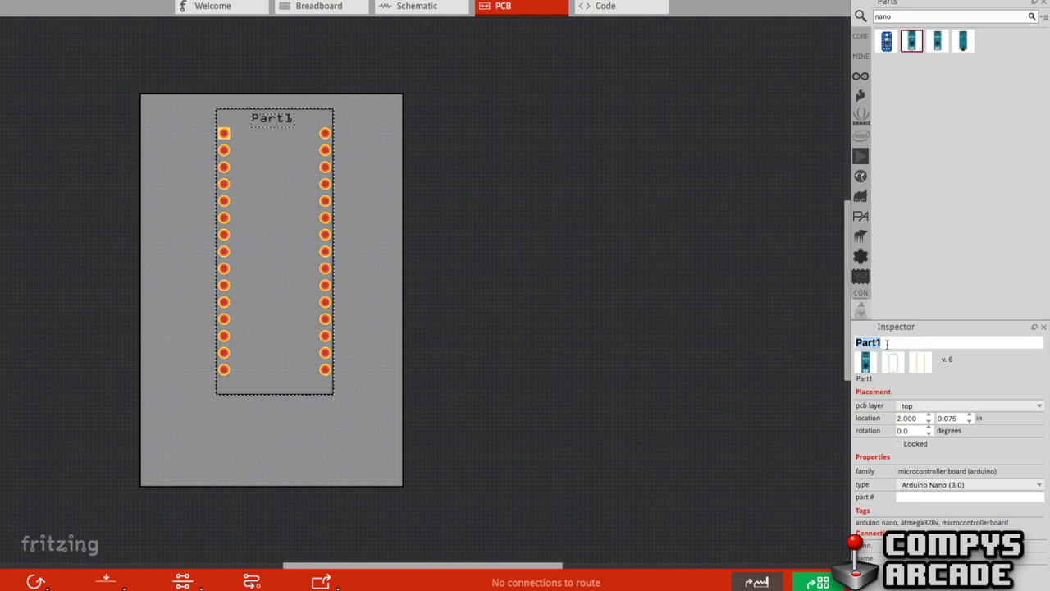
type("CPU")
key("Return")
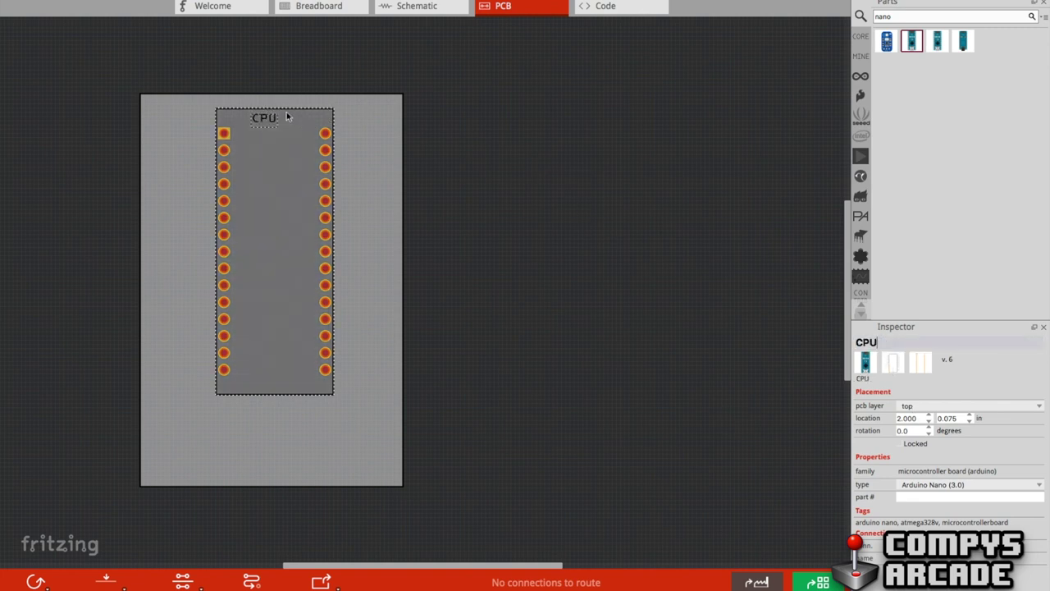
left_click_drag(266, 119, 279, 131)
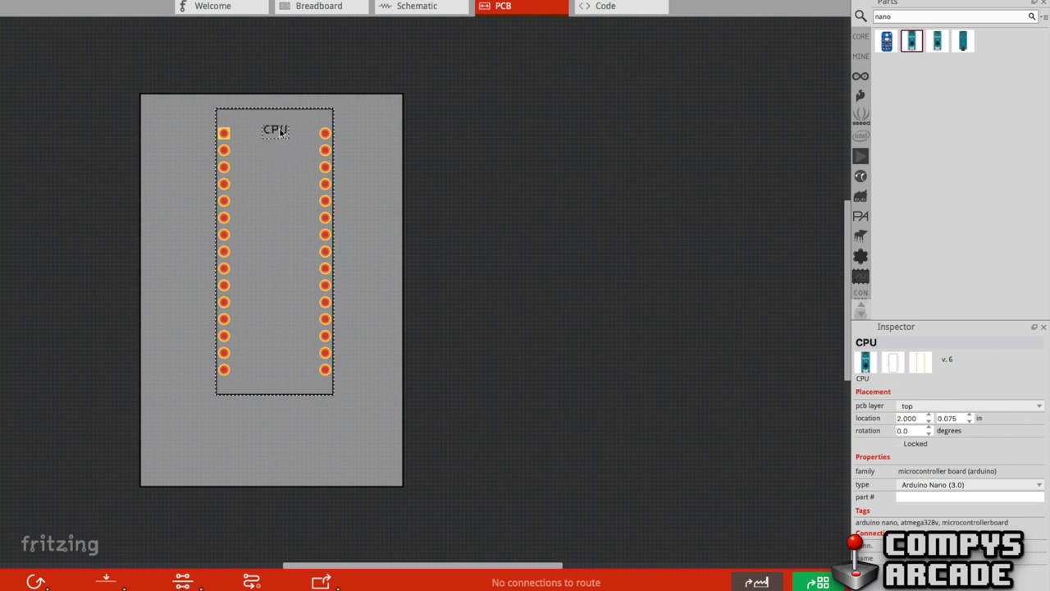
left_click(380, 248)
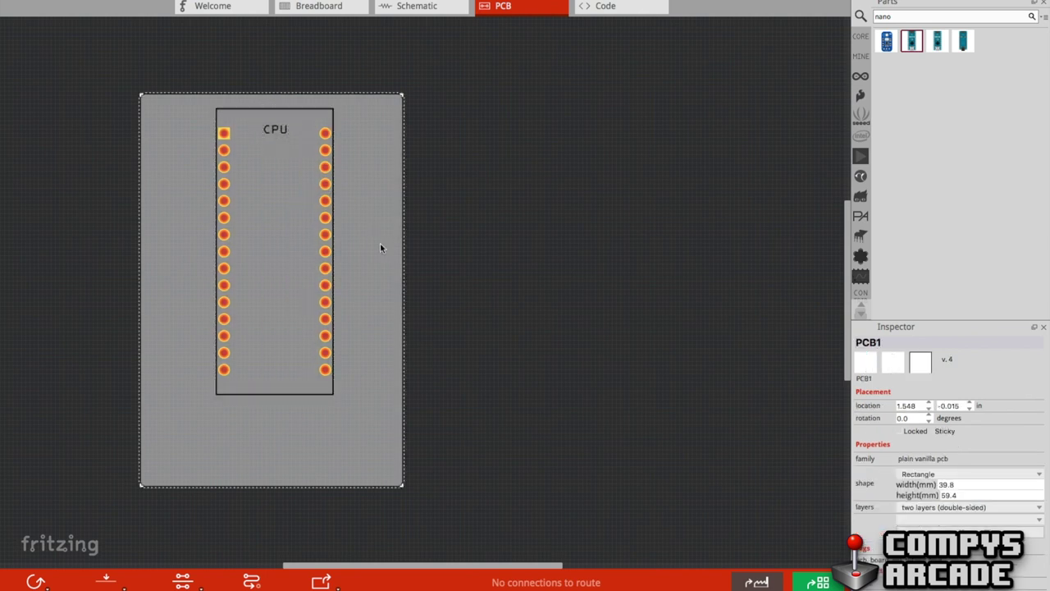
- Search the parts library for "header" and place a 2-pin generic female header on the board just below the Nano
left_click(899, 16)
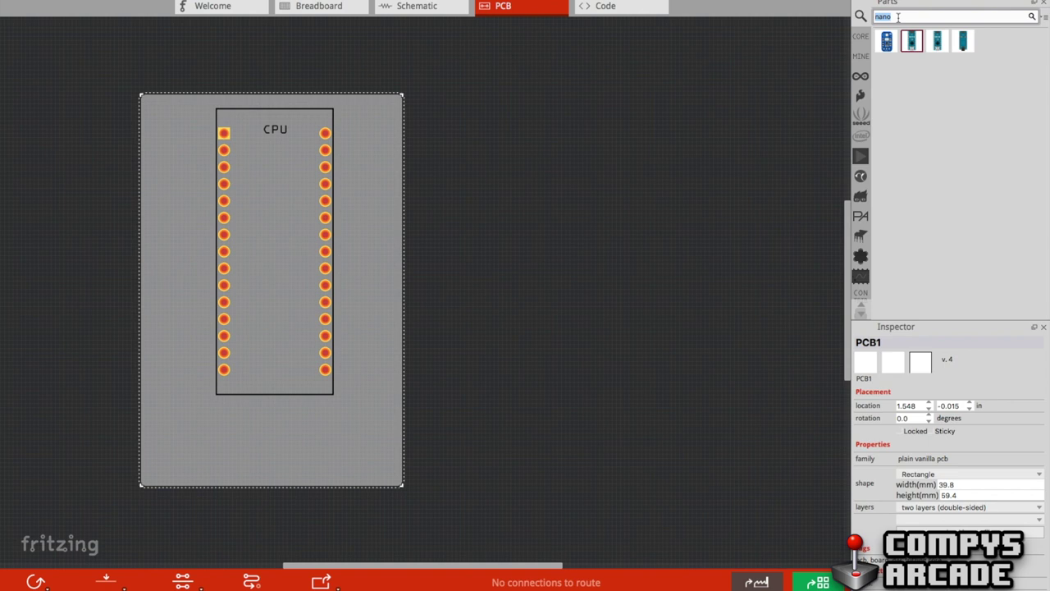
type("header")
key("Return")
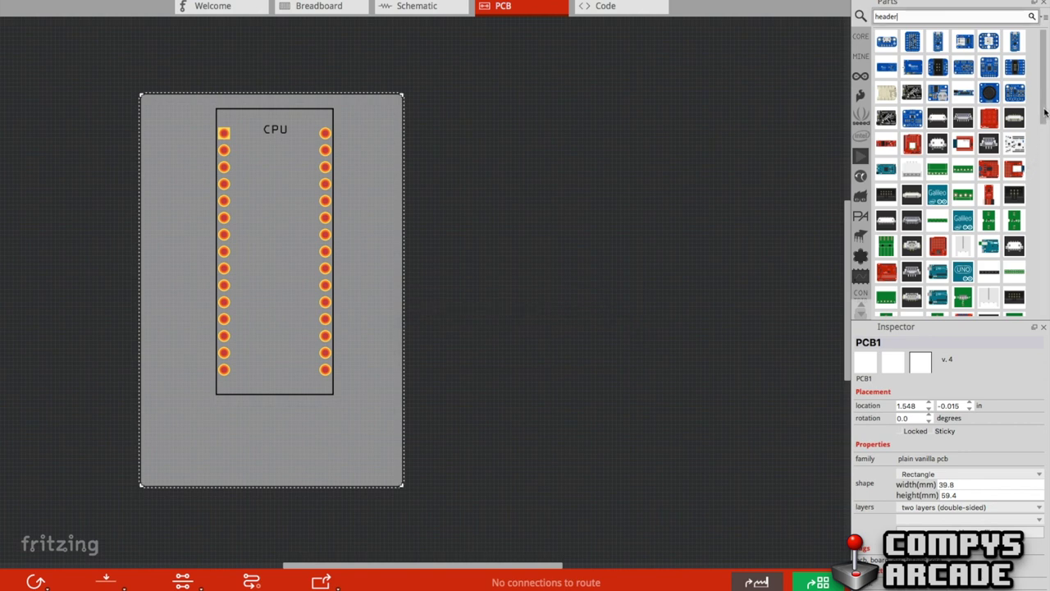
left_click_drag(1045, 112, 1025, 300)
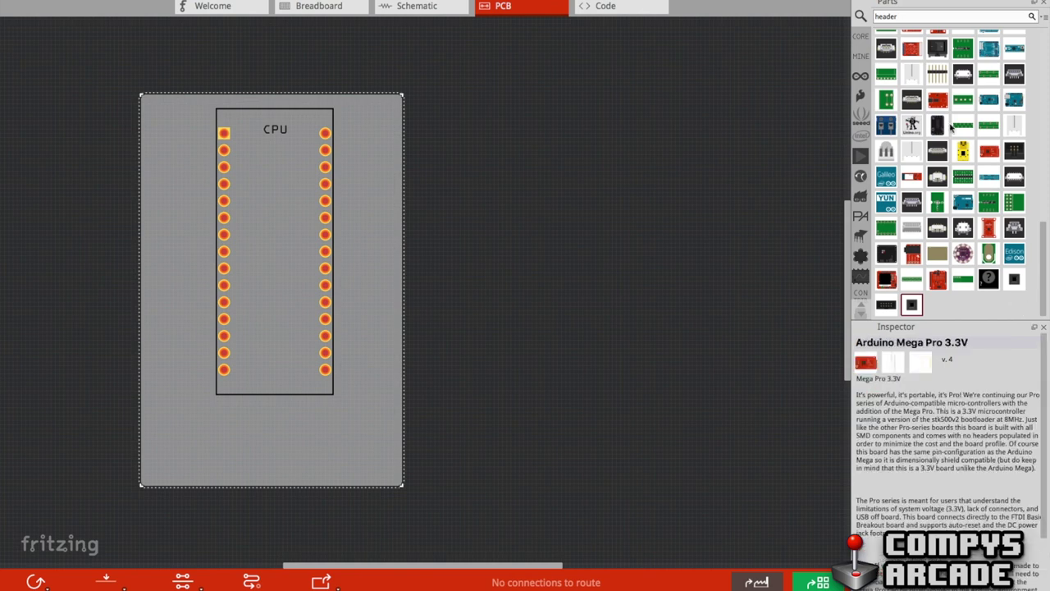
mouse_move(916, 307)
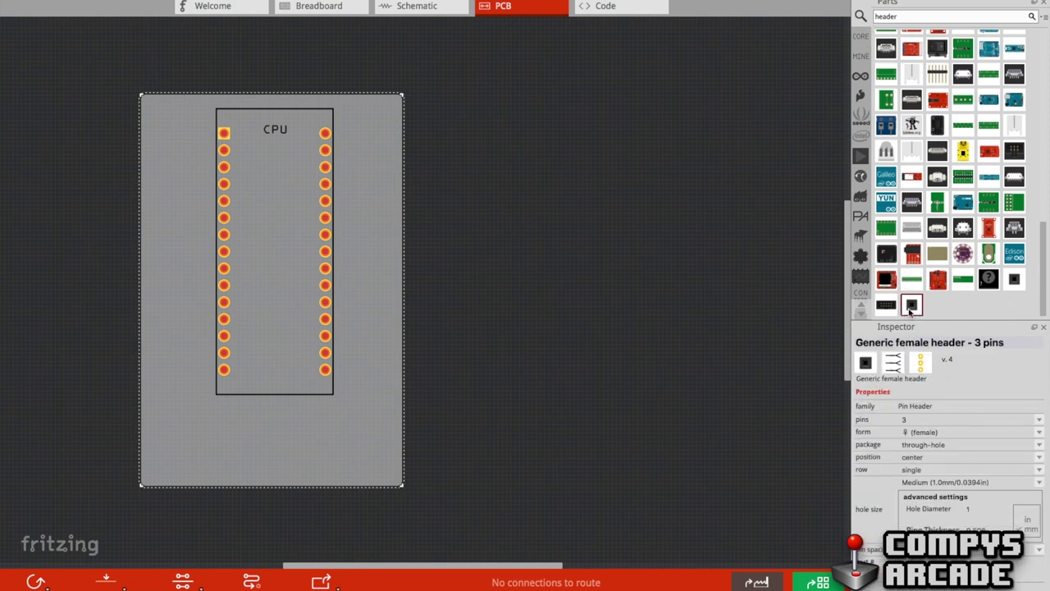
mouse_move(1014, 281)
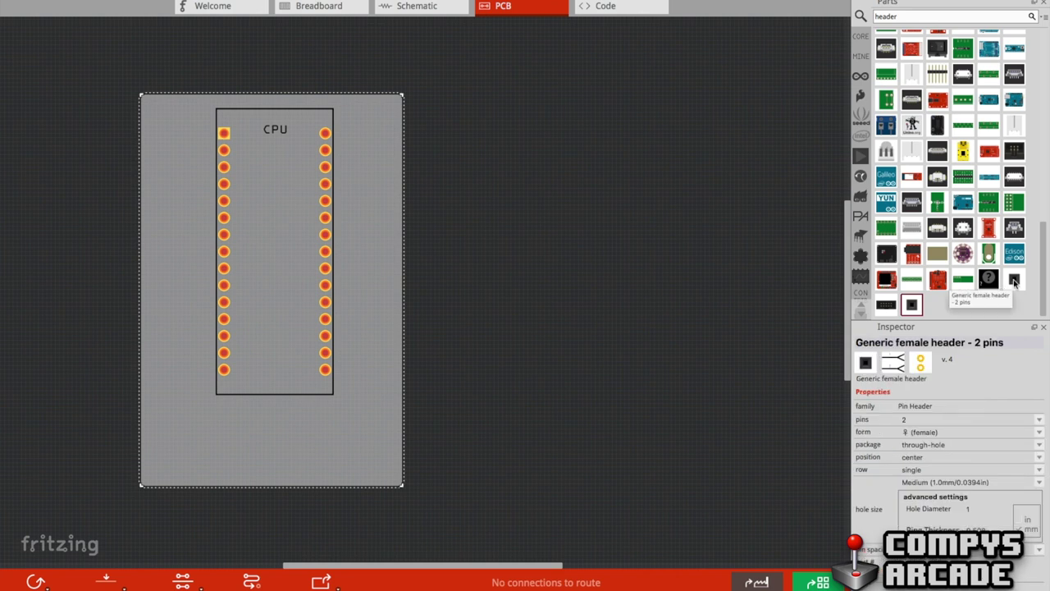
left_click_drag(1014, 281, 290, 421)
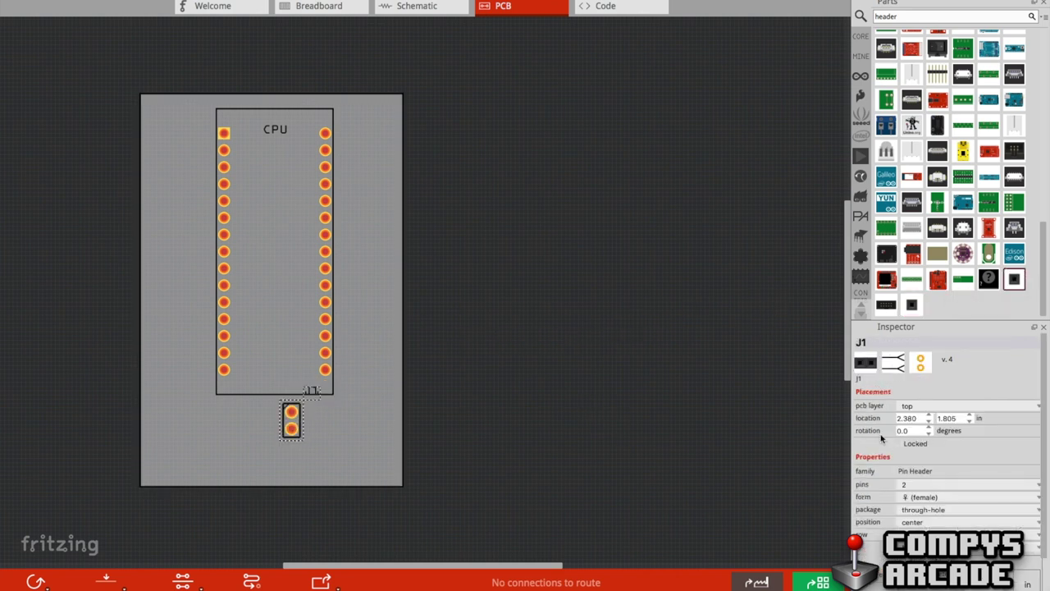
- Set the new female header's number of pins to 3
scroll(1002, 443, "down", 1)
scroll(1002, 442, "down", 1)
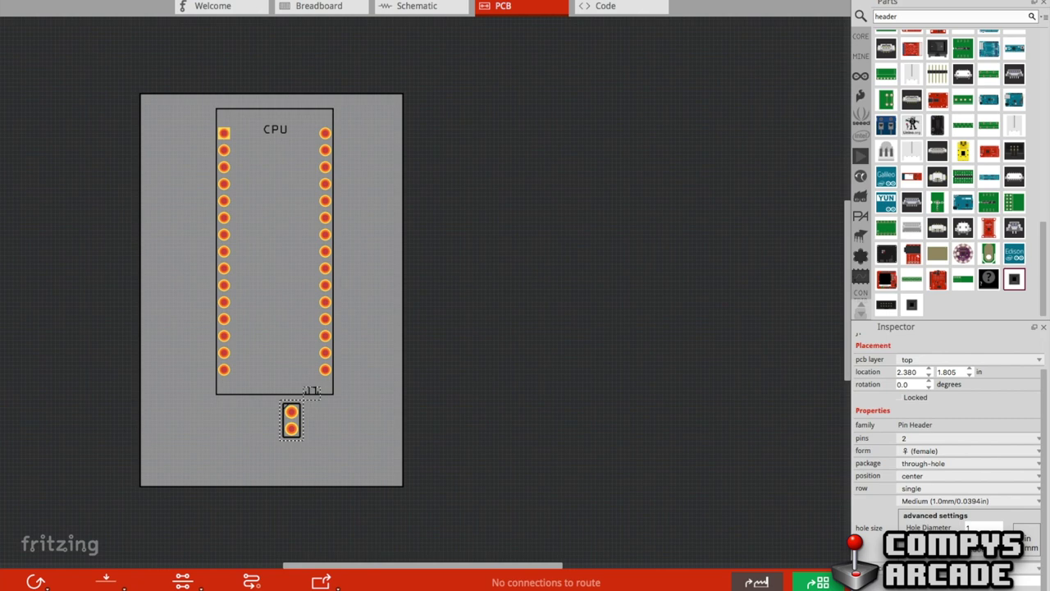
left_click(929, 440)
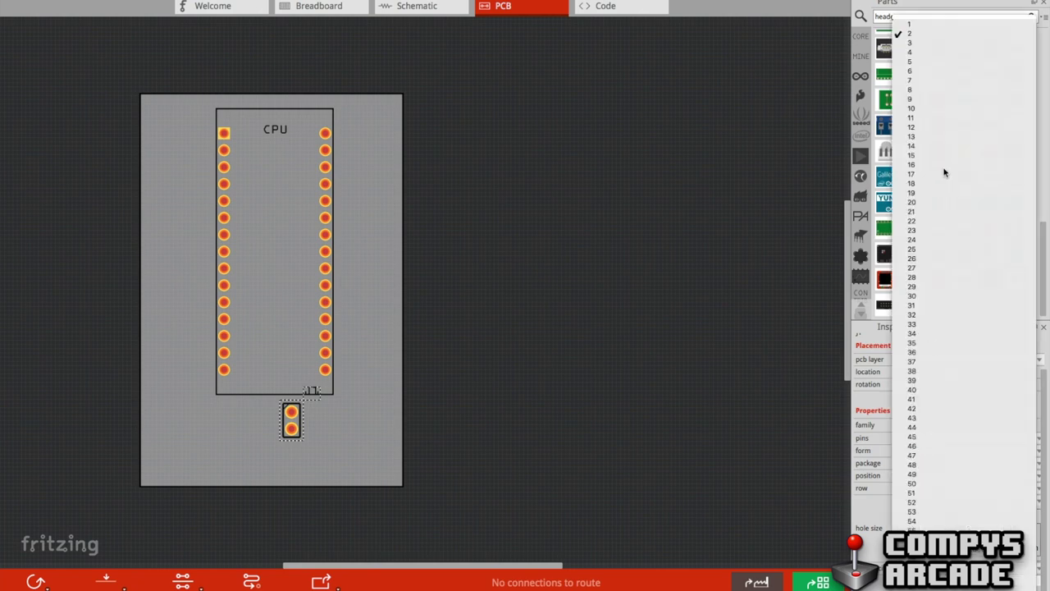
left_click(915, 43)
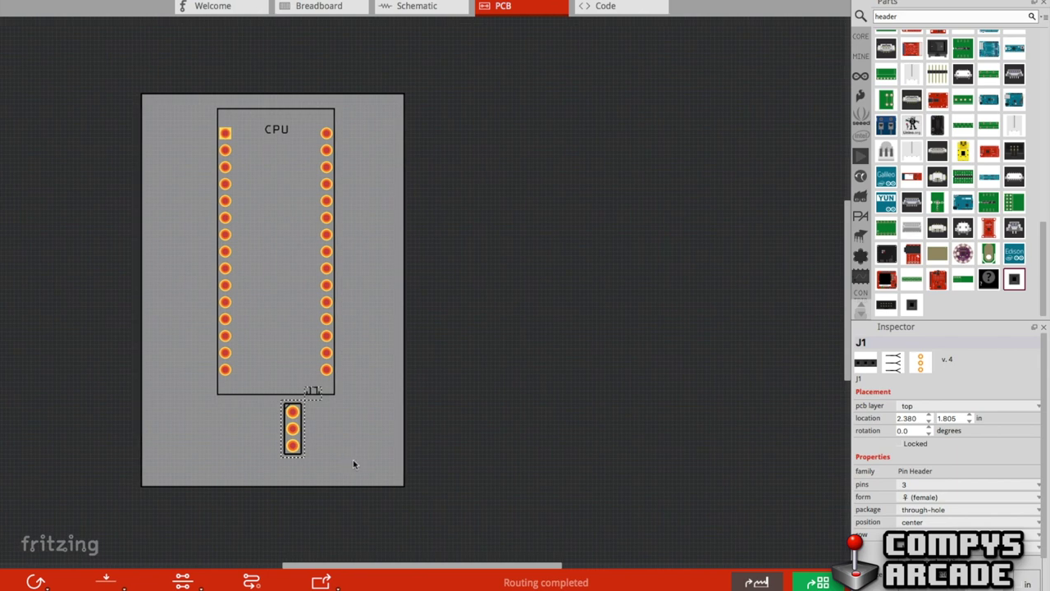
- Rotate the 3-pin header 90° counter clockwise and its J1 label 90° clockwise
right_click(302, 457)
mouse_move(380, 305)
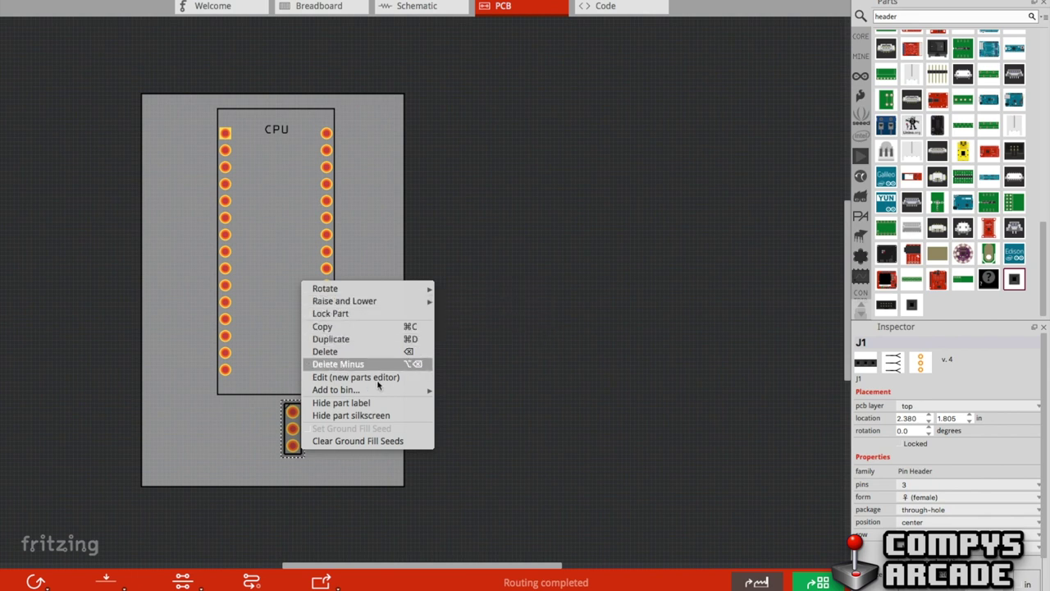
mouse_move(376, 391)
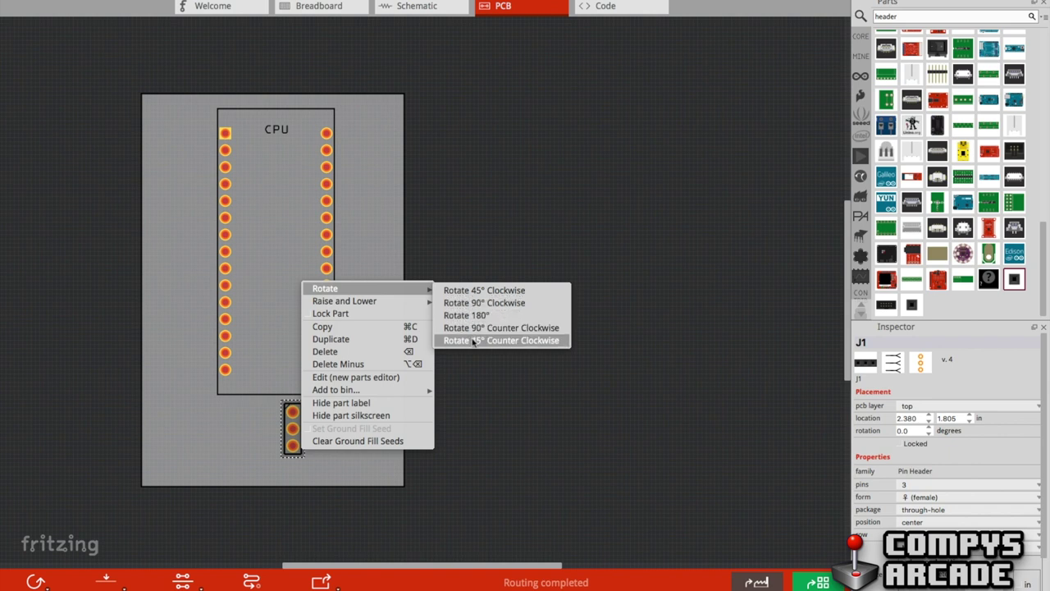
left_click(473, 329)
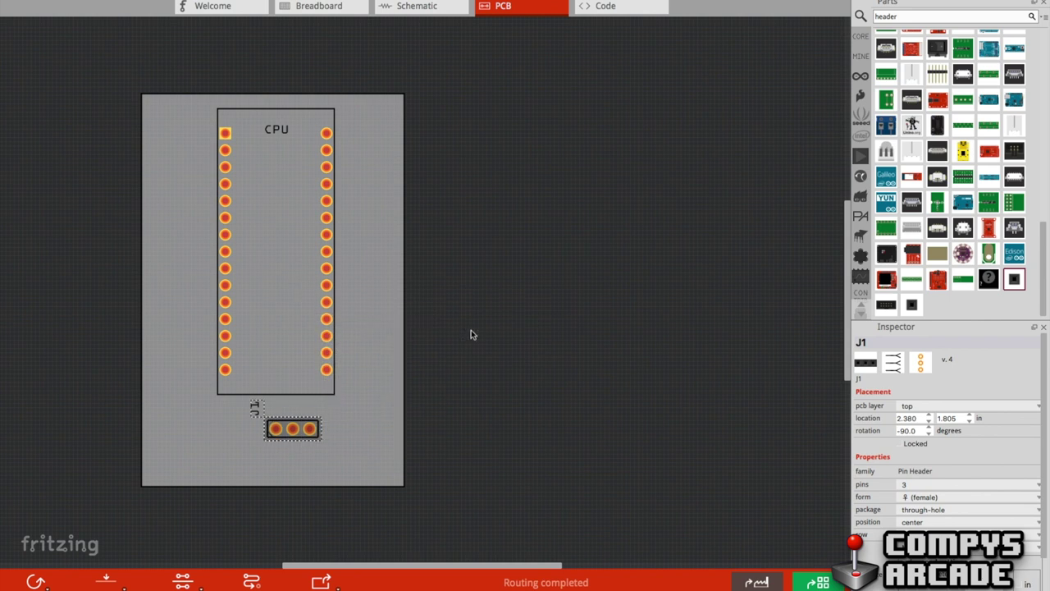
right_click(255, 410)
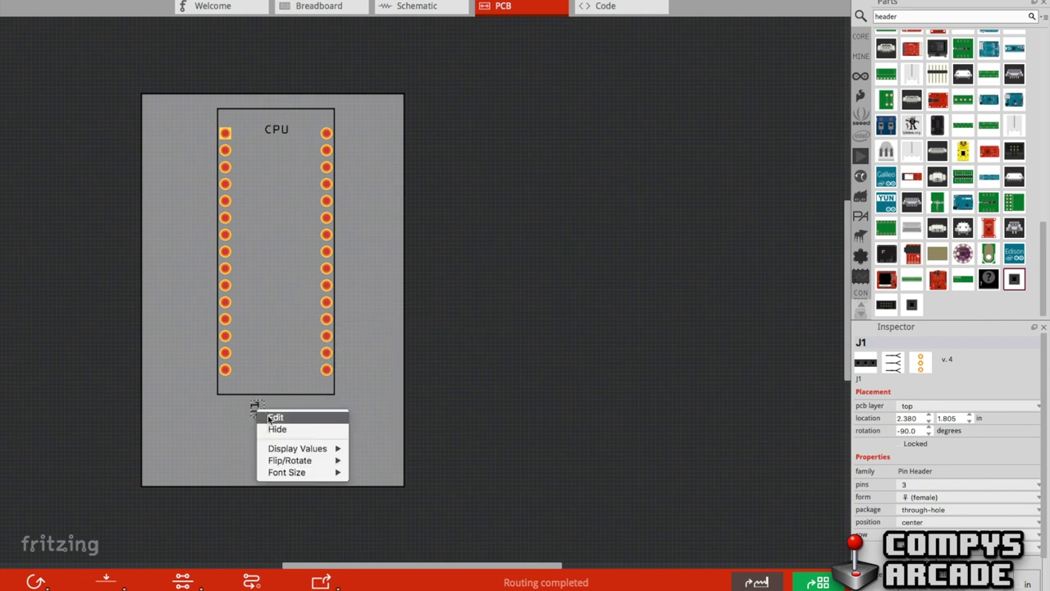
mouse_move(295, 460)
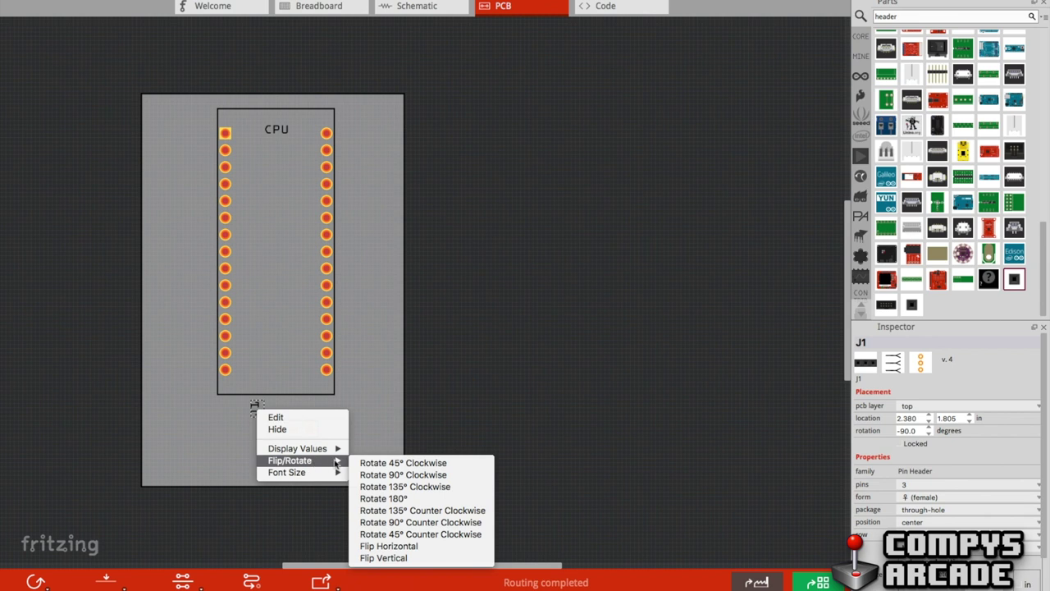
left_click(379, 475)
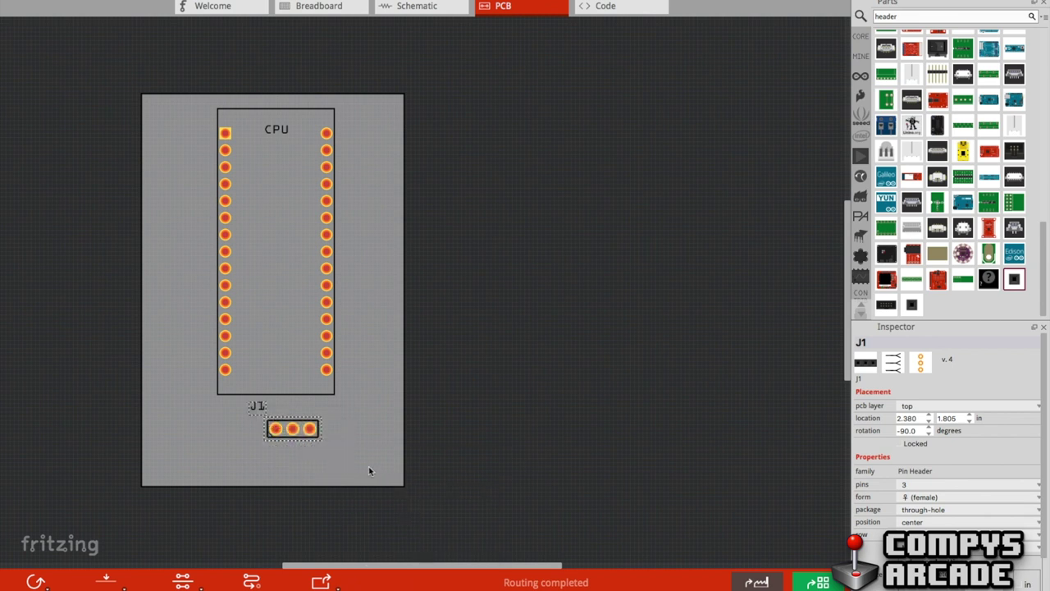
- Move the 3-pin header to the board's lower-left area at about 1.805, 1.755 in and place its label above the pins
left_click_drag(289, 427, 191, 415)
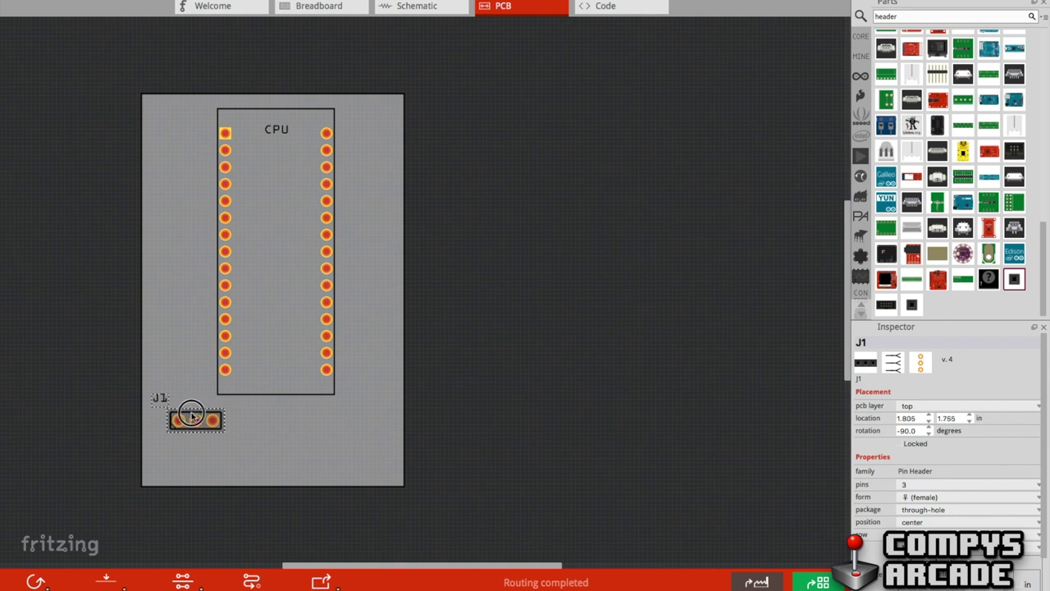
left_click(164, 398)
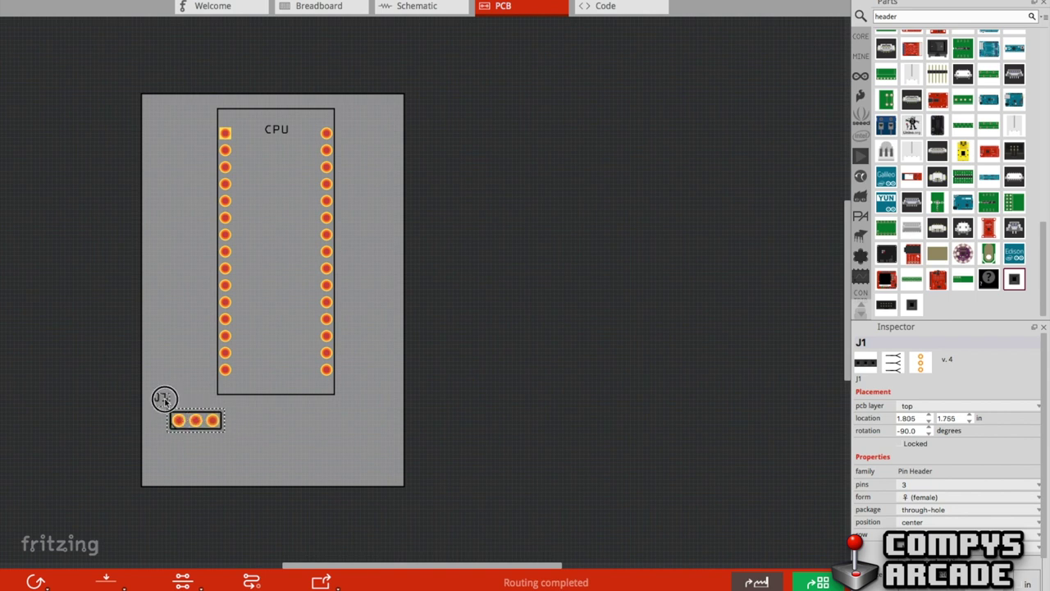
left_click_drag(164, 399, 192, 398)
- Rename the 3-pin header as TRANS1 and centre its label directly above the pins
left_click(886, 341)
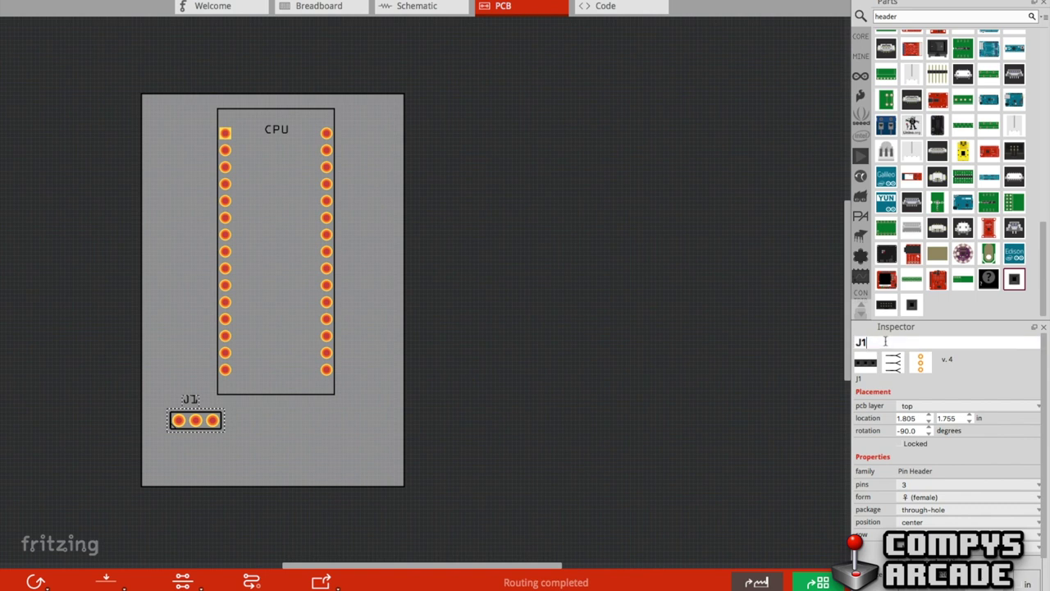
double_click(885, 341)
type("TRANS1")
key("Return")
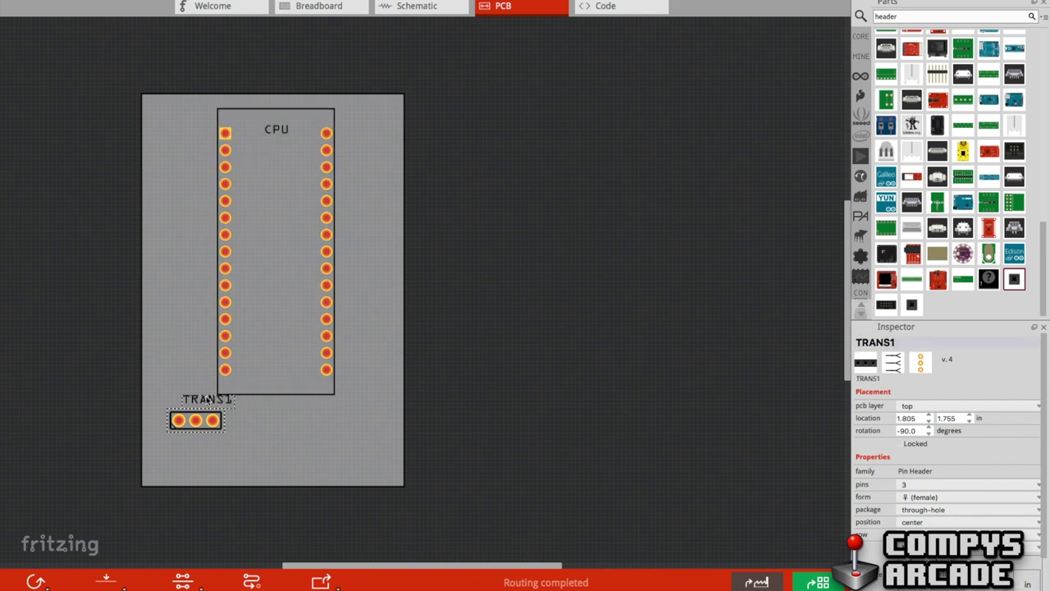
left_click_drag(205, 398, 193, 401)
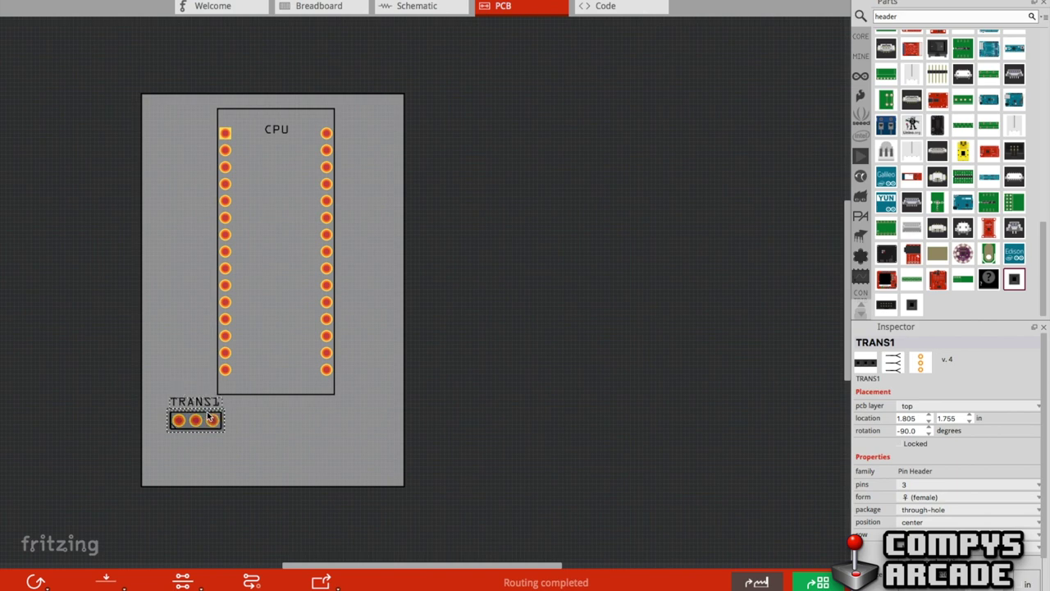
- Paste a copy of the TRANS1 header and place it to its right at 2.305, 1.755 in as TRANS2
left_click(301, 425)
key("ctrl+v")
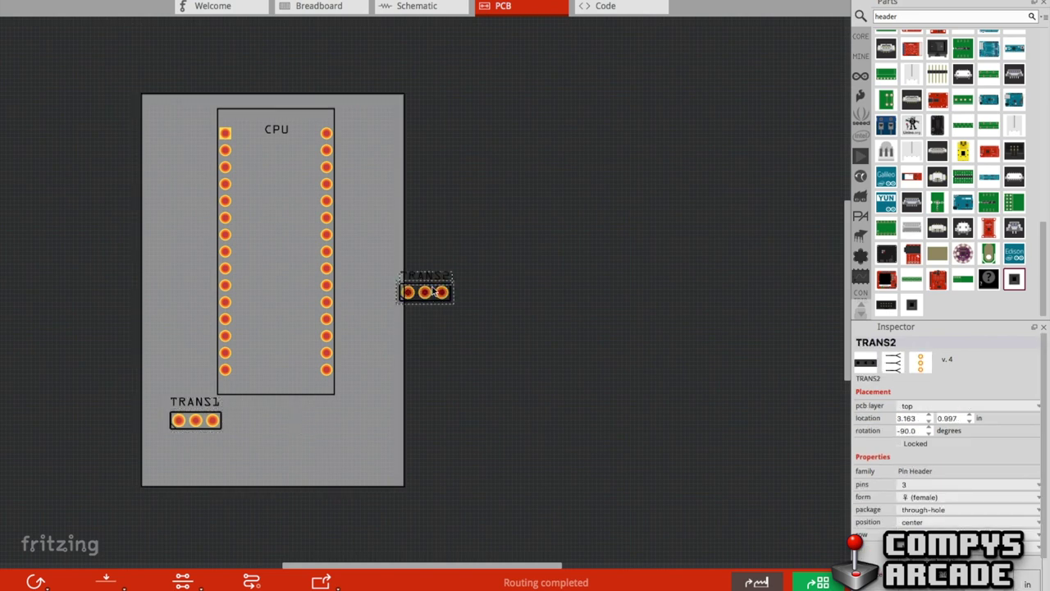
left_click_drag(433, 290, 288, 419)
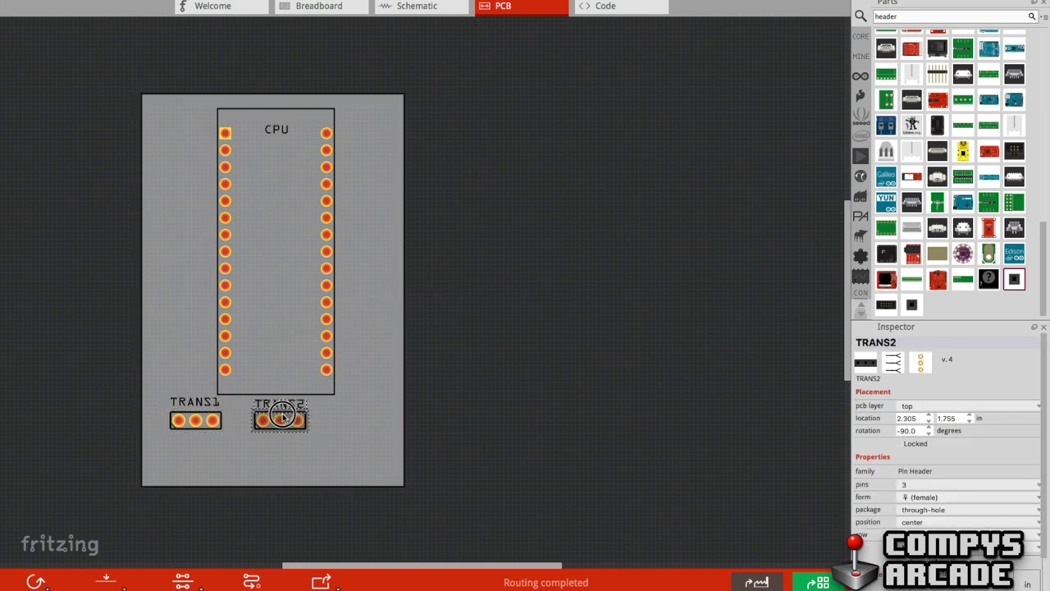
left_click(338, 419)
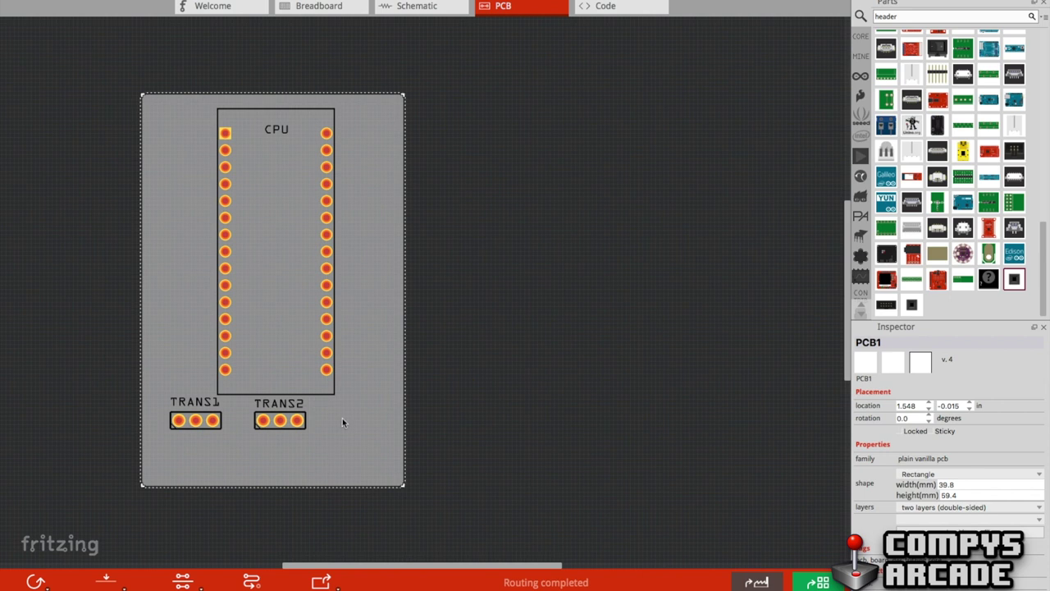
- Paste another 3-pin header below TRANS1 at 1.805, 1.980 in and rename it RECVR1
key("ctrl+v")
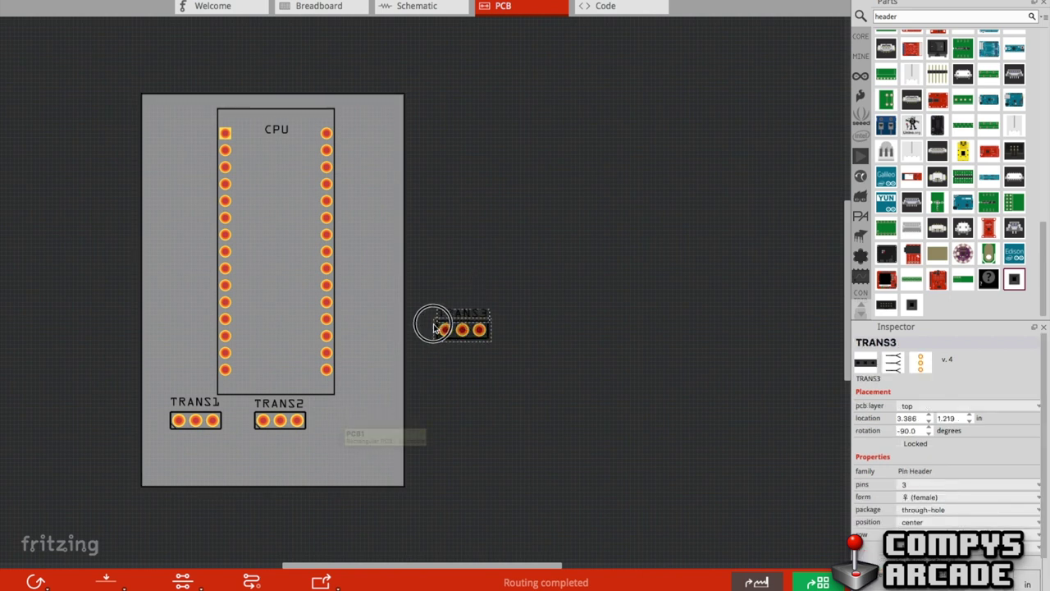
left_click_drag(436, 321, 169, 450)
left_click(884, 340)
left_click_drag(856, 343, 872, 342)
type("RECVR")
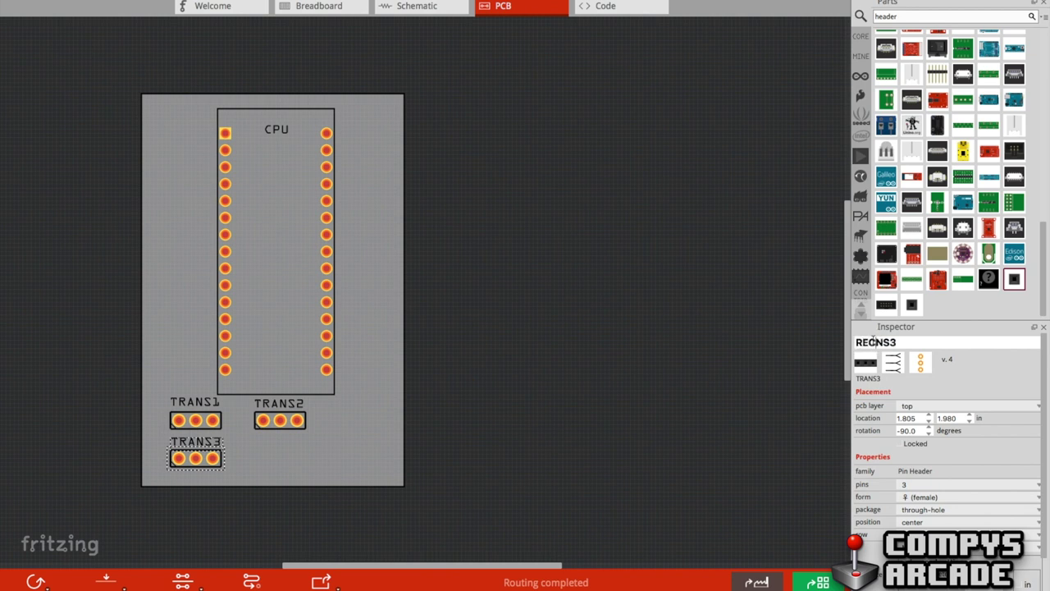
type("1")
key("Delete")
key("Return")
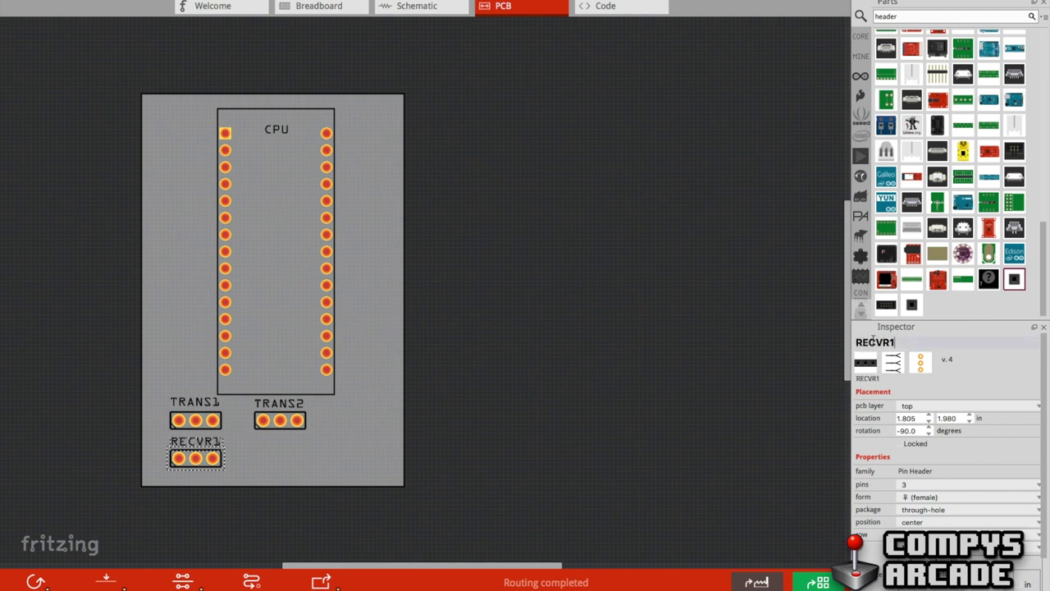
- Paste one more 3-pin header below TRANS2 at 2.305, 1.980 in as RECVR2
key("ctrl+v")
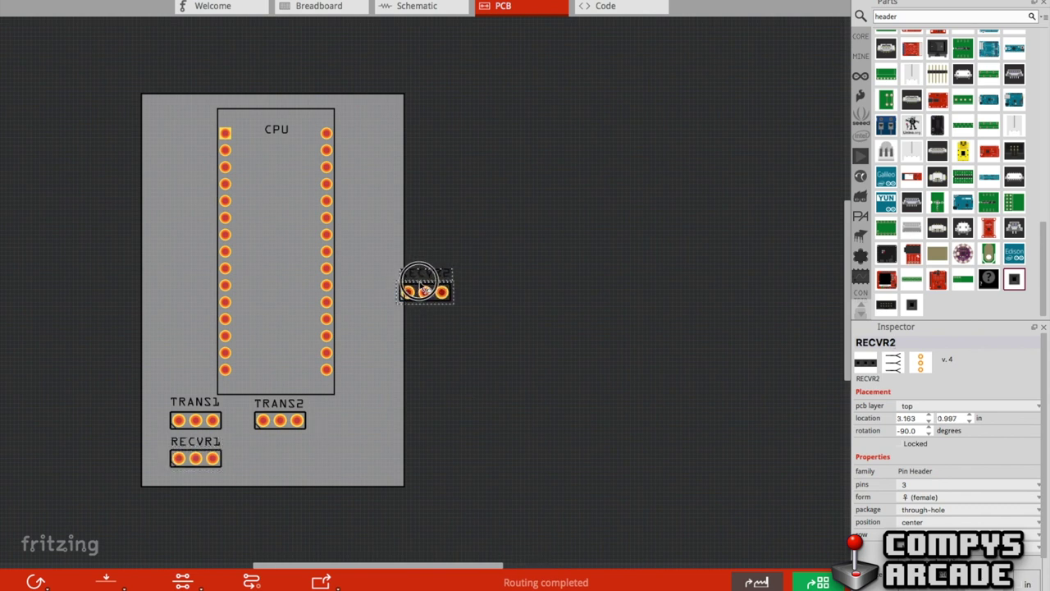
left_click_drag(421, 283, 270, 458)
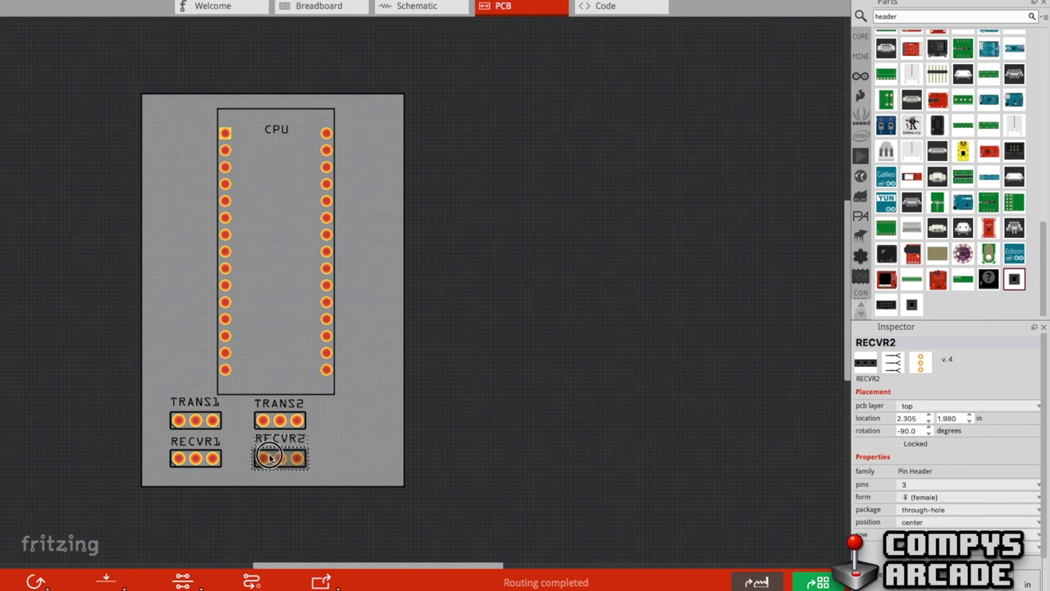
left_click(327, 457)
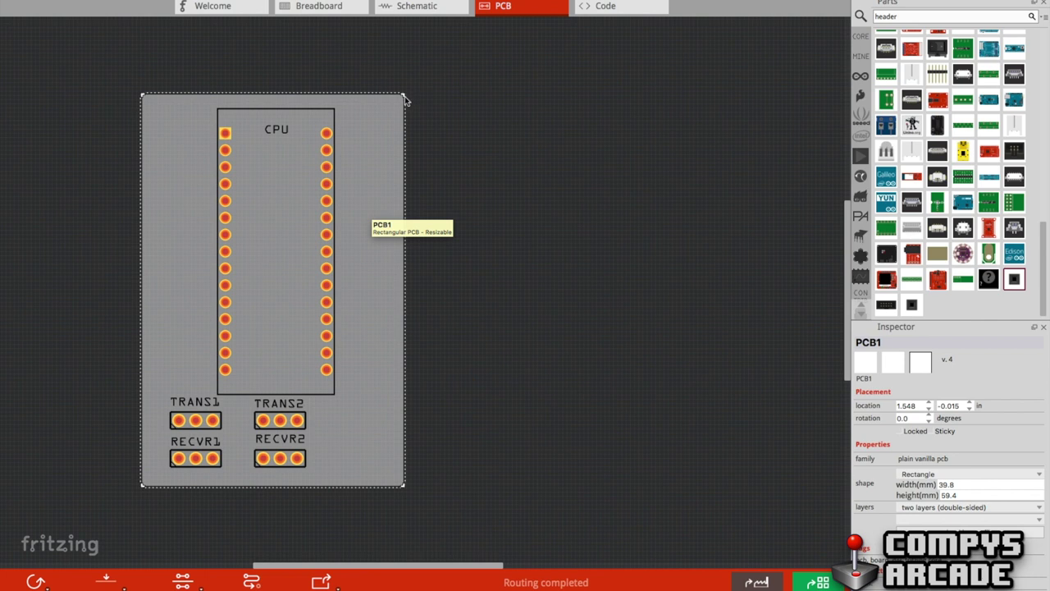
- Extend the board's upper edge to about 39.6 × 61.1 mm and shift the CPU up to 2.000, 0.025 in
left_click_drag(404, 97, 403, 83)
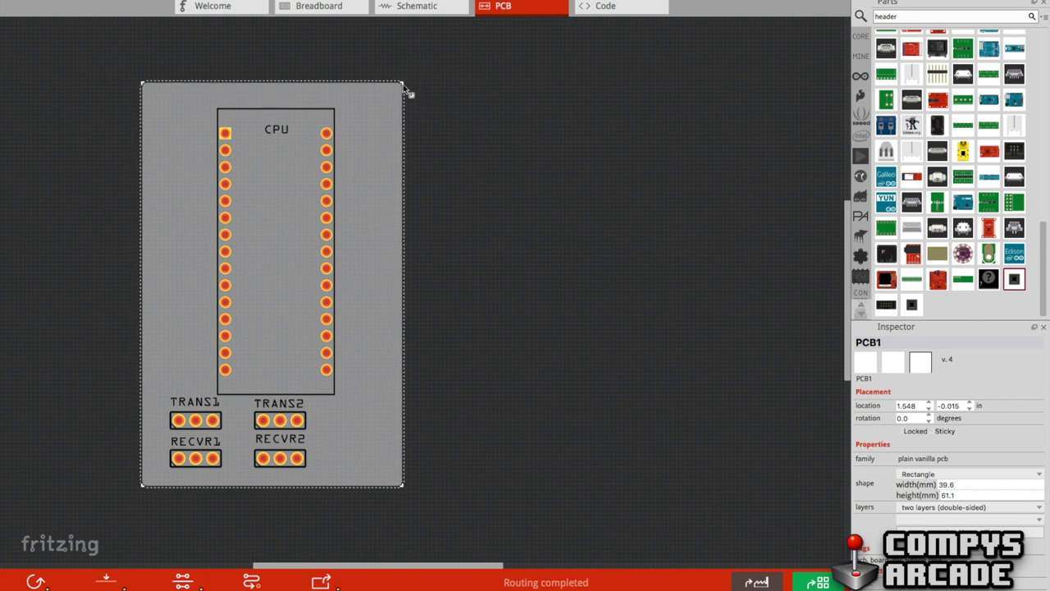
left_click_drag(309, 110, 309, 104)
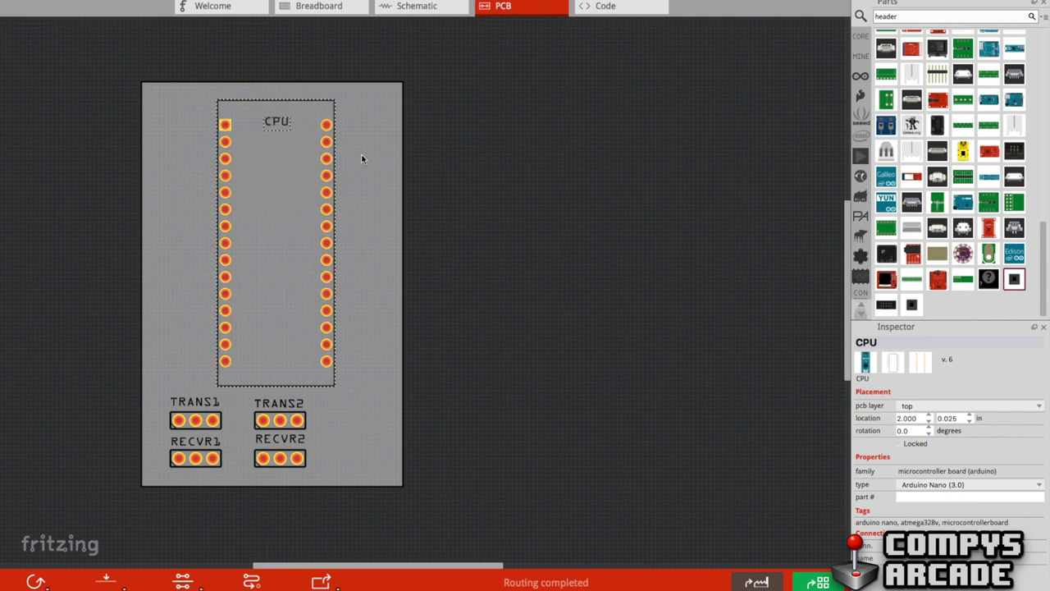
left_click(381, 119)
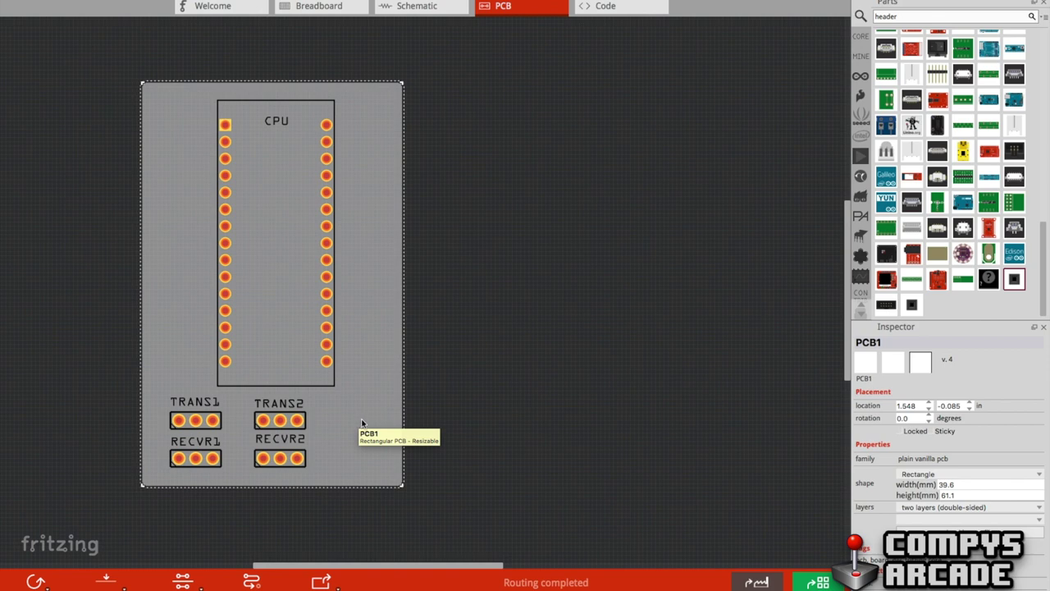
- Duplicate the RECVR2 header and place the copy to the right of the other headers at 2.755, 1.855 in
scroll(964, 115, "up", 10)
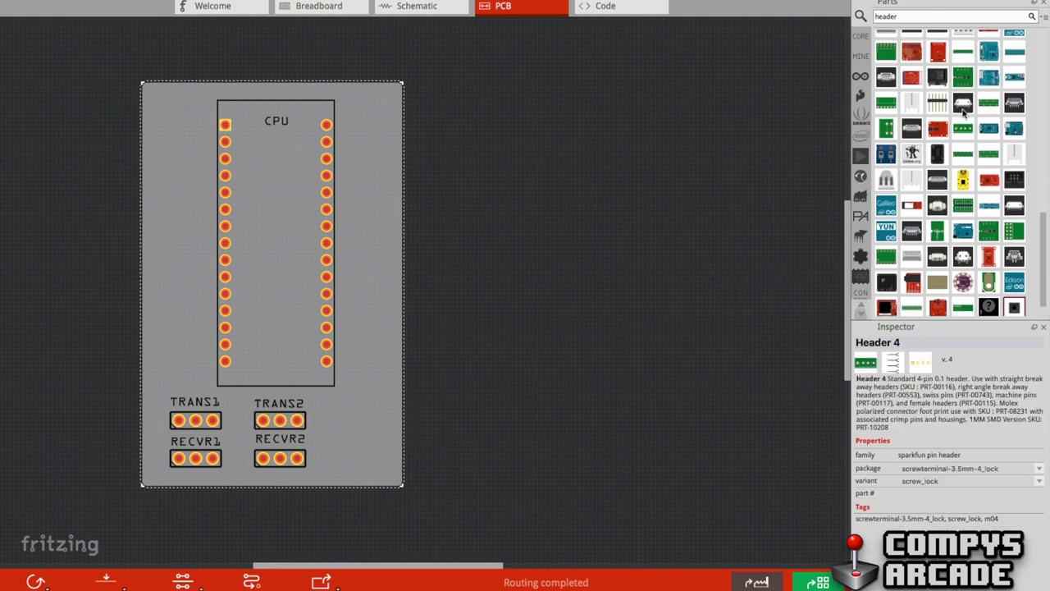
scroll(962, 112, "down", 10)
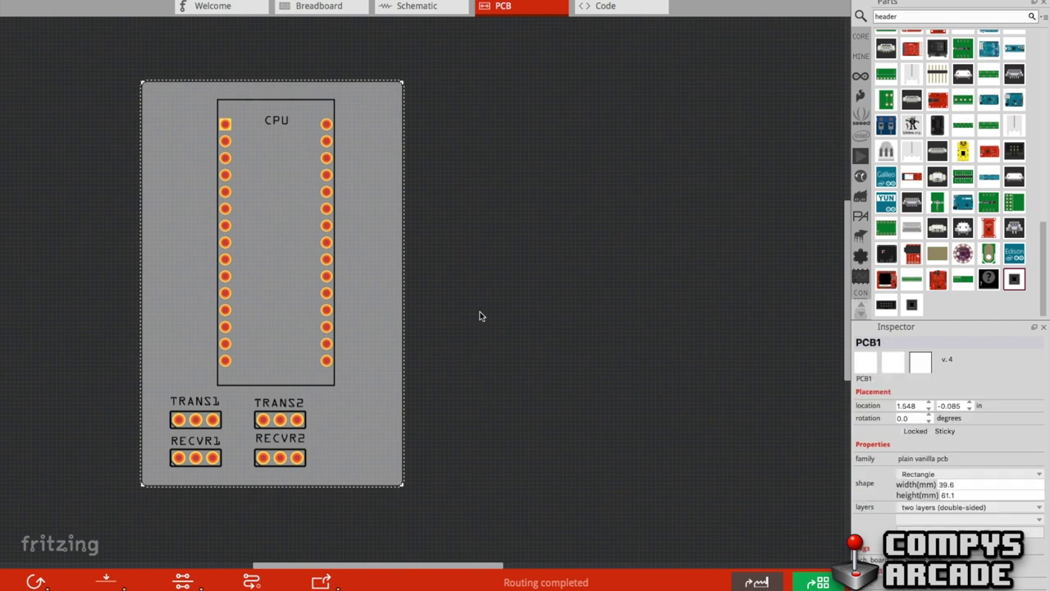
left_click(295, 455)
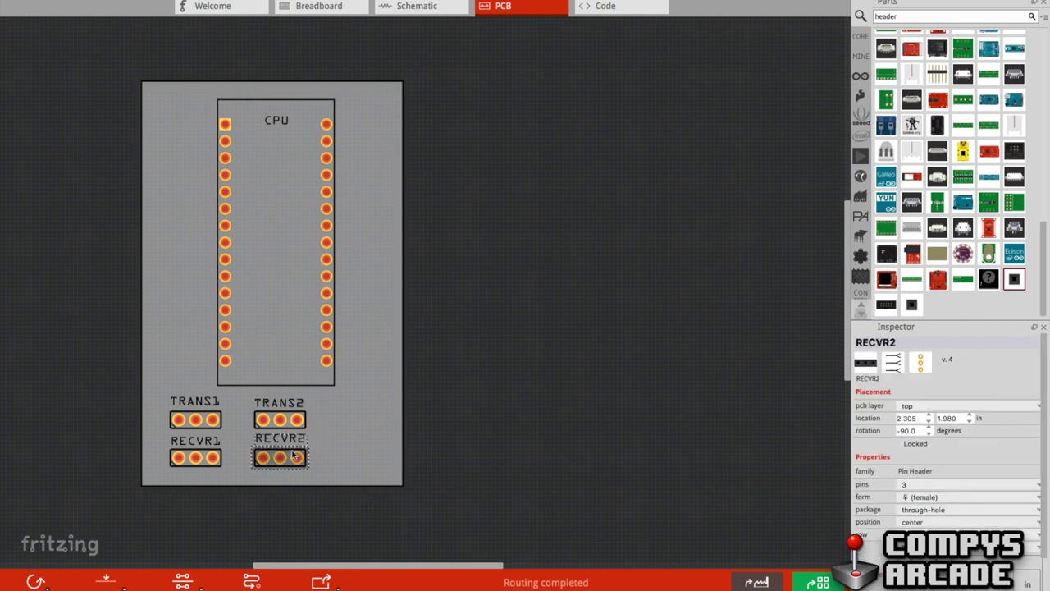
key("ctrl+d")
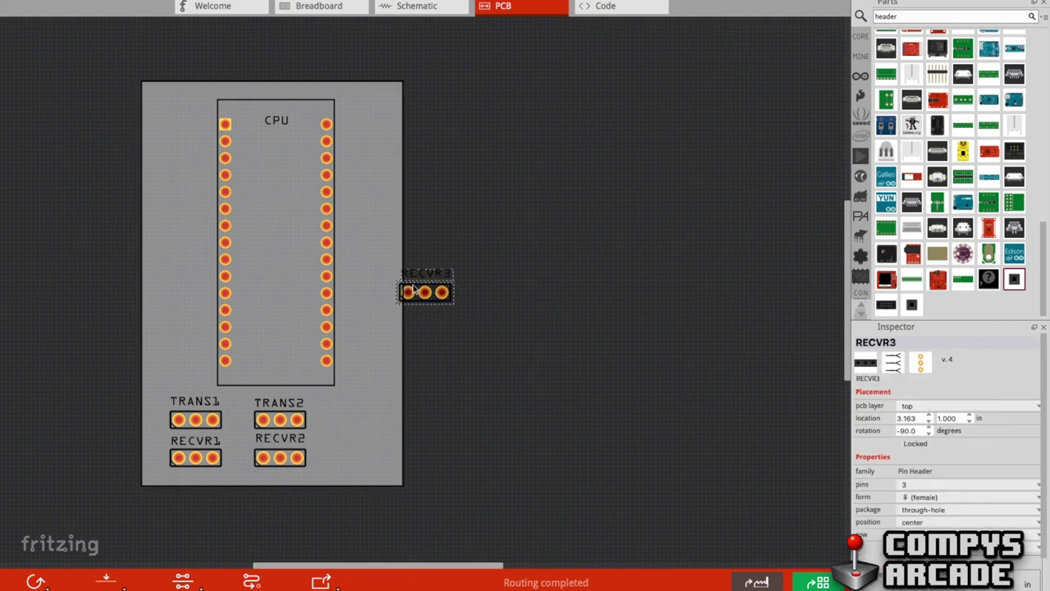
left_click_drag(408, 292, 343, 434)
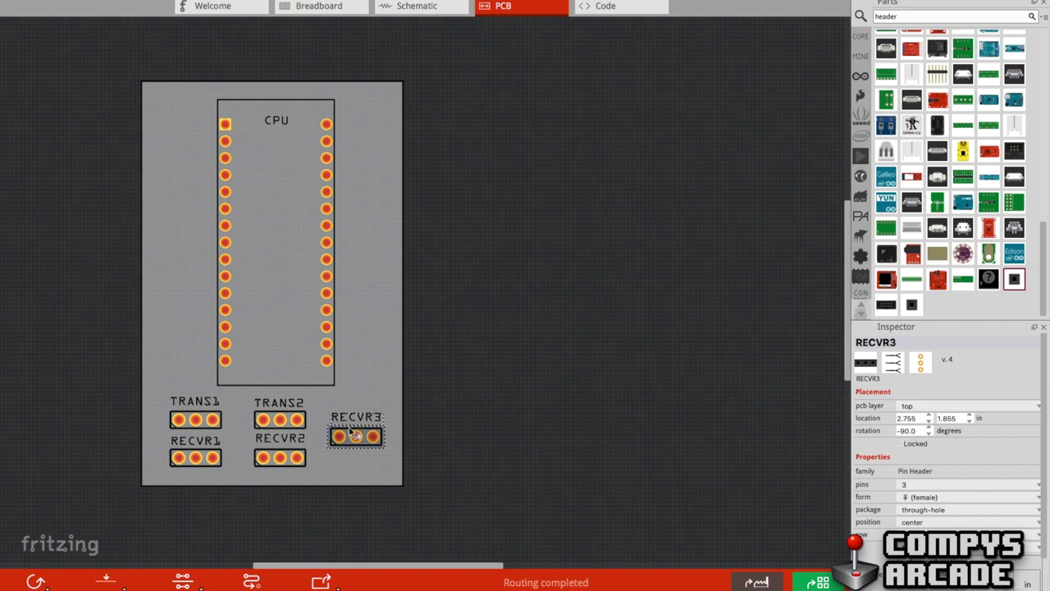
- Rename the rightmost header as EXT 5V IN and centre its label above the pins
double_click(900, 345)
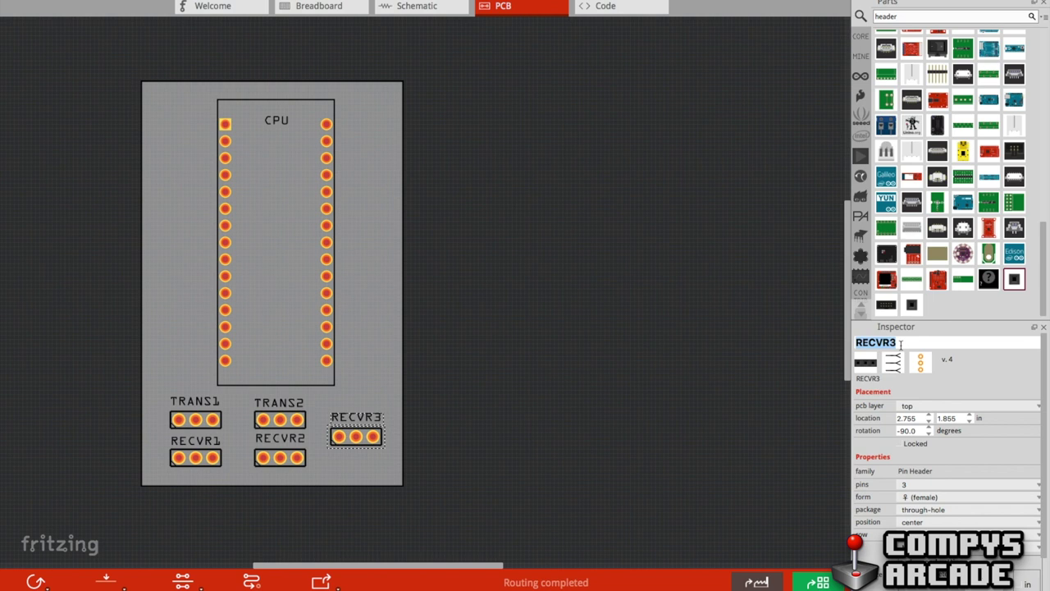
type("EXT 5V IN")
key("Return")
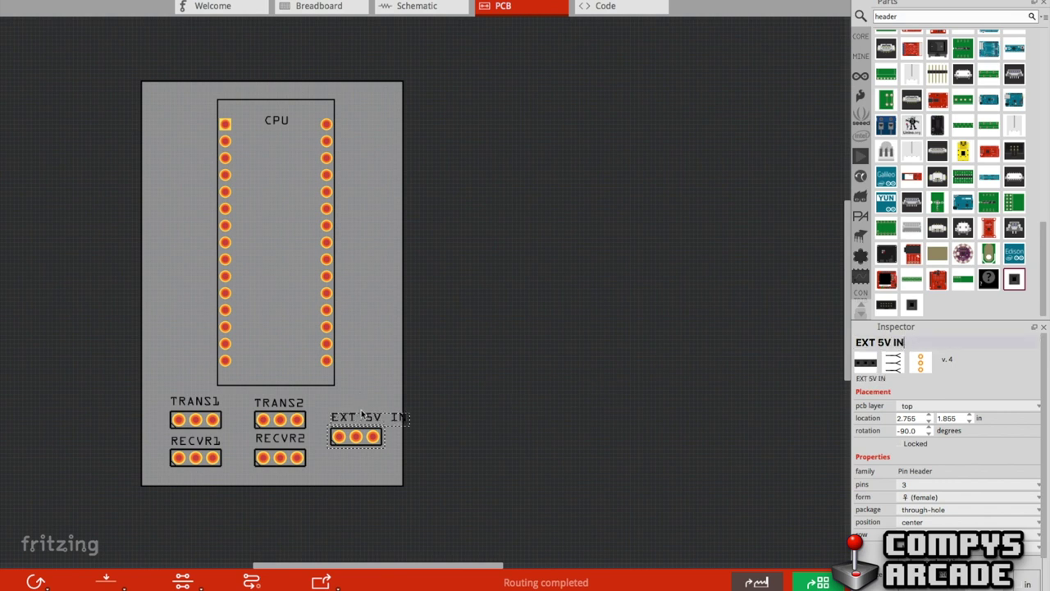
left_click_drag(361, 417, 349, 415)
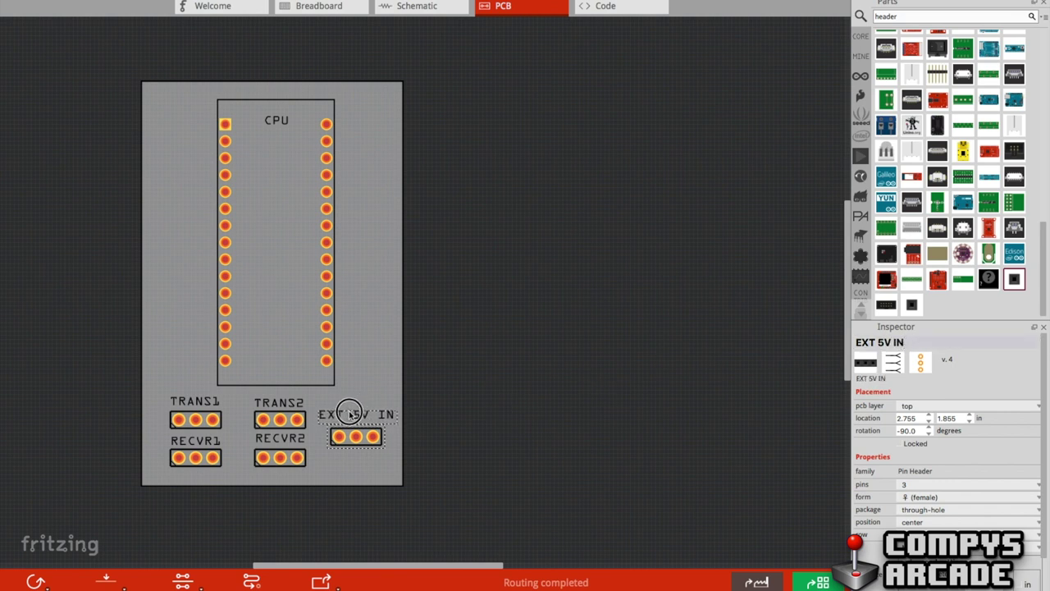
left_click(361, 384)
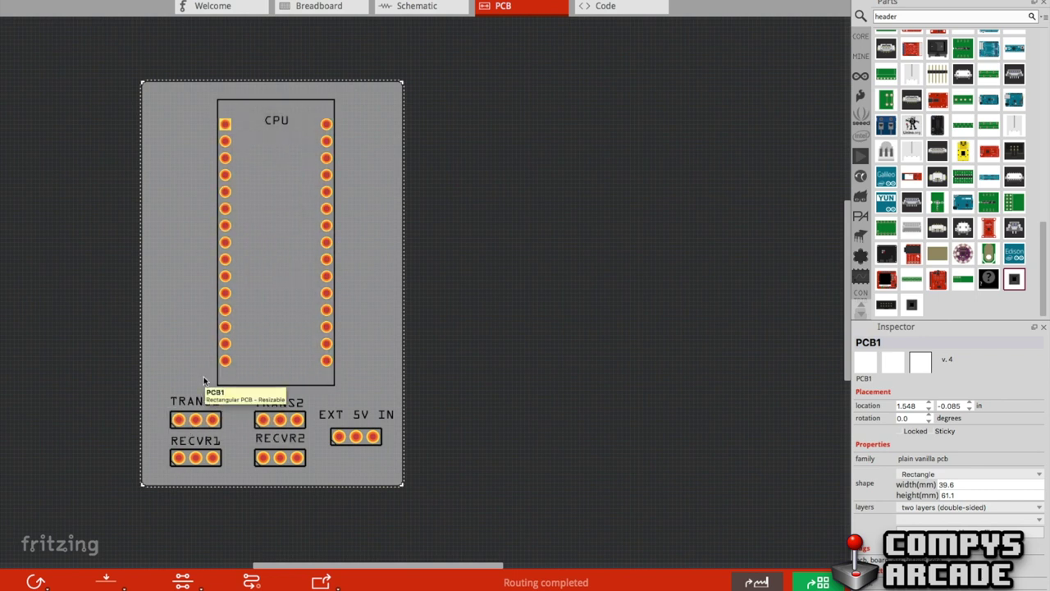
- Set the rotated CPU's label upright near its upper end and route top-layer traces from the CPU to the outer pins of EXT 5V IN
right_click(275, 365)
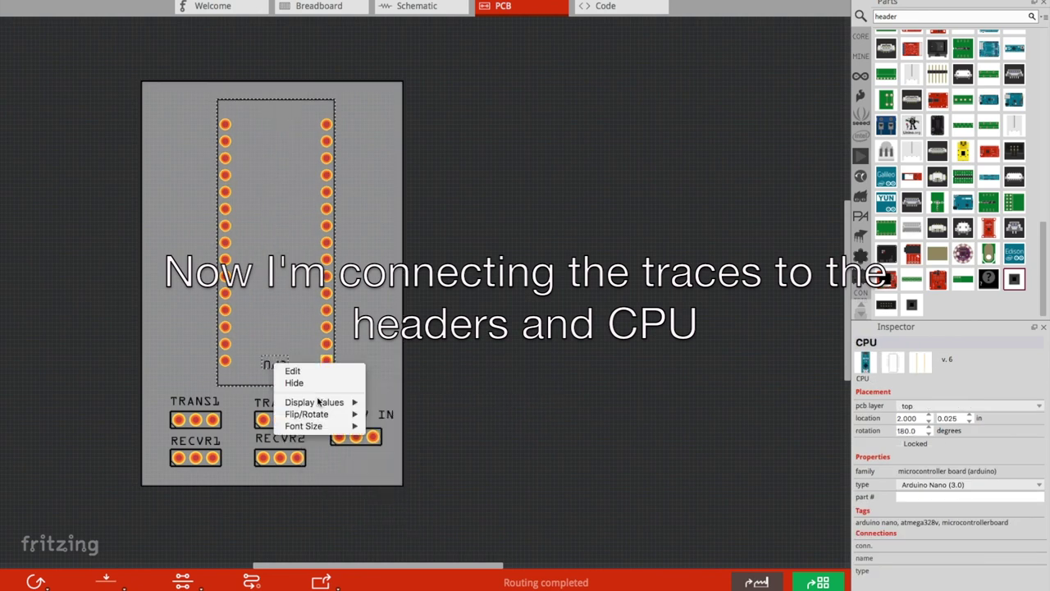
key("Escape")
left_click_drag(327, 311, 373, 436)
mouse_move(225, 361)
left_mouse_down()
mouse_move(339, 437)
mouse_move(303, 397)
left_mouse_up()
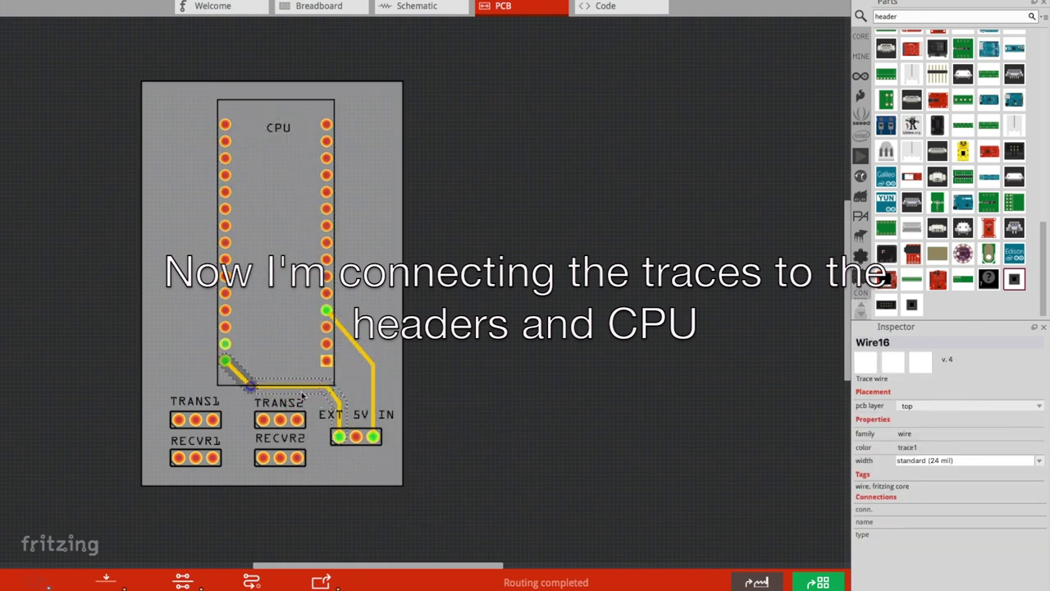
- Lengthen the board and move RECVR1 and RECVR2 down together to 2.130 in
left_click(361, 468)
left_click_drag(403, 476, 333, 469)
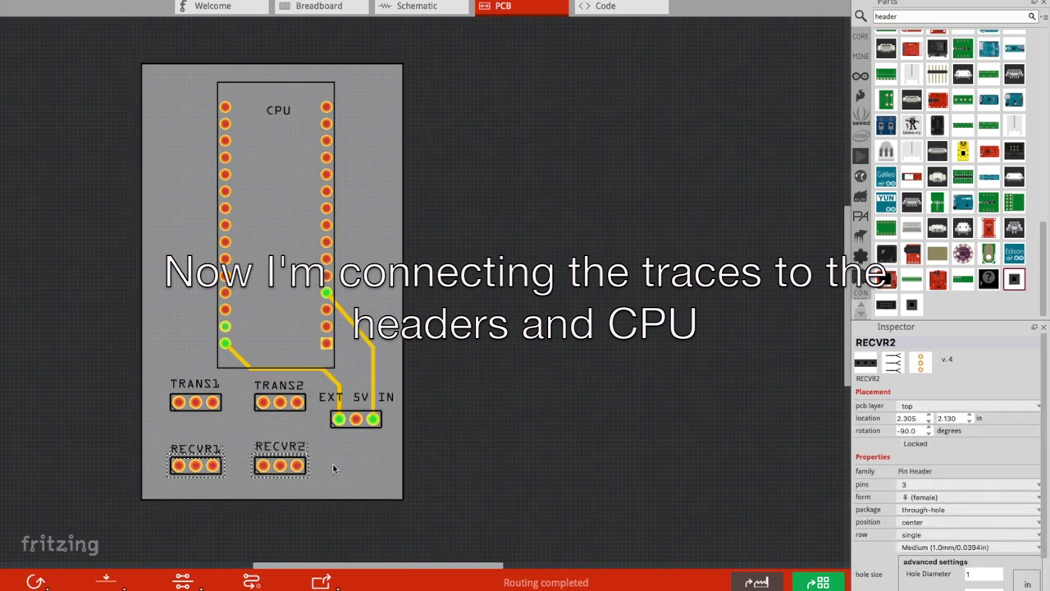
- Add silkscreen pin texts below the headers: "+ - *" for TRANS1 and TRANS2, "+ - S" for RECVR1 and RECVR2, "+ -" for EXT 5V IN
left_click(860, 36)
left_click_drag(937, 240, 280, 421)
type("+ - *")
left_click_drag(937, 239, 280, 484)
left_click_drag(937, 240, 362, 449)
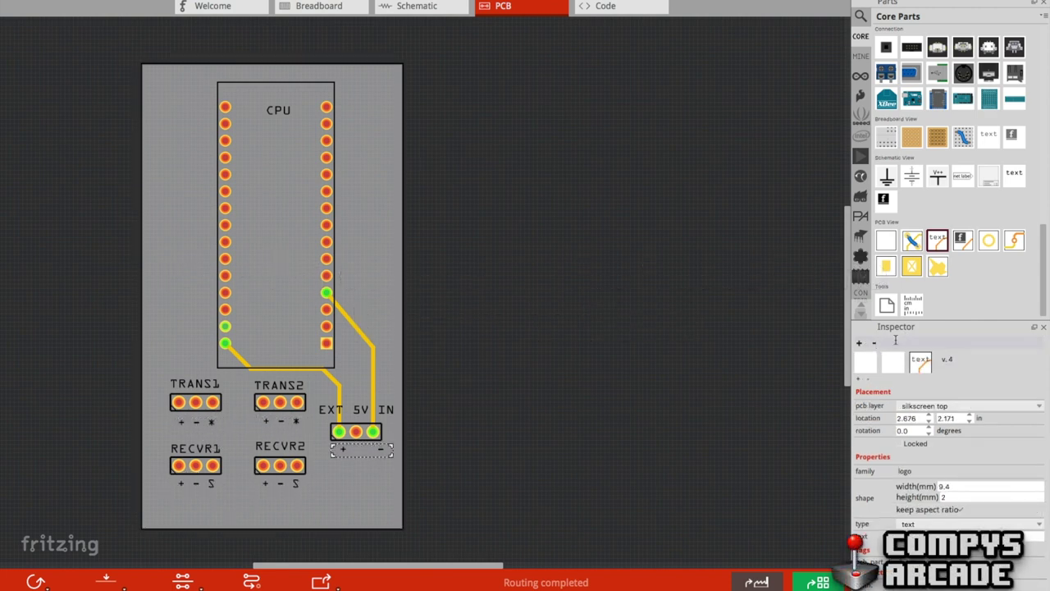
left_click(492, 457)
- Join the + pins of TRANS1, TRANS2, RECVR1 and RECVR2 with top-layer traces, and try linking TRANS2's + pin to the EXT 5V IN trace
left_click_drag(179, 402, 178, 465)
mouse_move(263, 402)
left_mouse_down()
mouse_move(187, 373)
mouse_move(180, 407)
left_mouse_up()
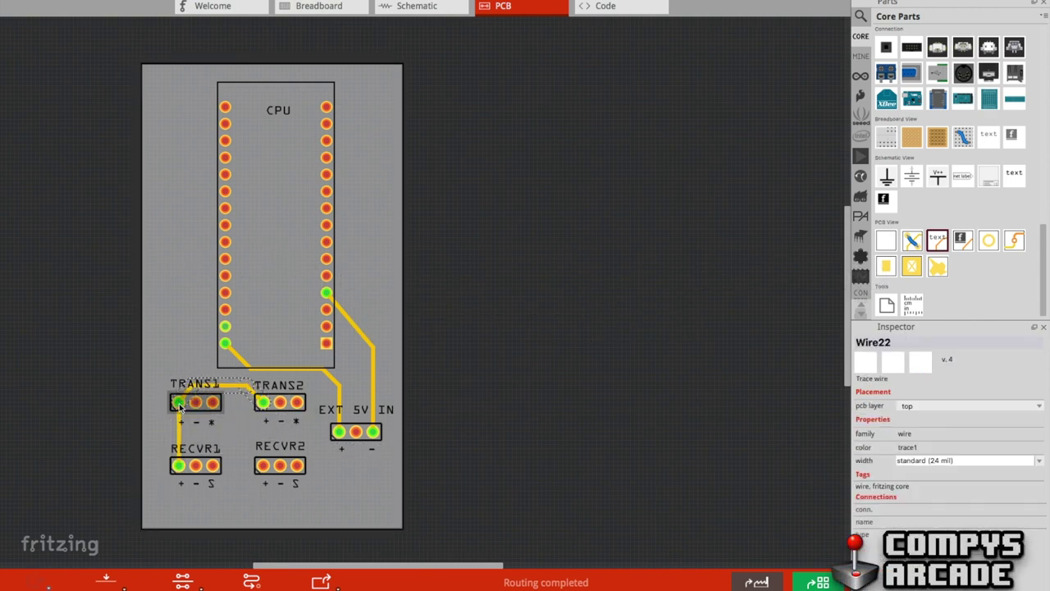
mouse_move(262, 465)
left_mouse_down()
mouse_move(243, 497)
mouse_move(181, 462)
left_mouse_up()
left_click_drag(263, 402, 262, 368)
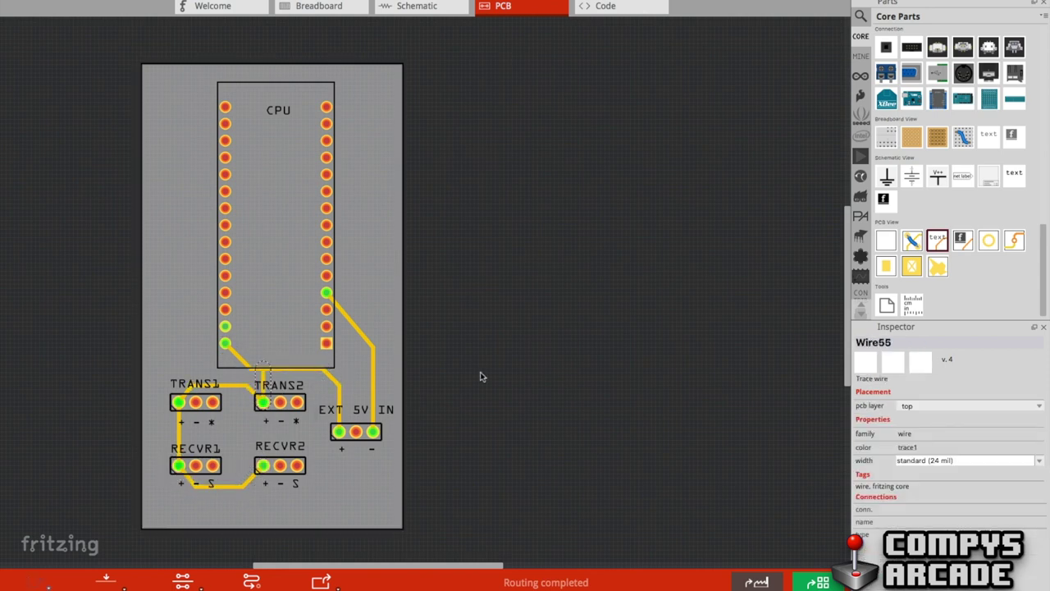
- Route a top-layer trace from the CPU's 5V pin to TRANS1's + pin, bending it outside the CPU's left edge
left_click(447, 371)
left_click_drag(224, 292, 190, 382)
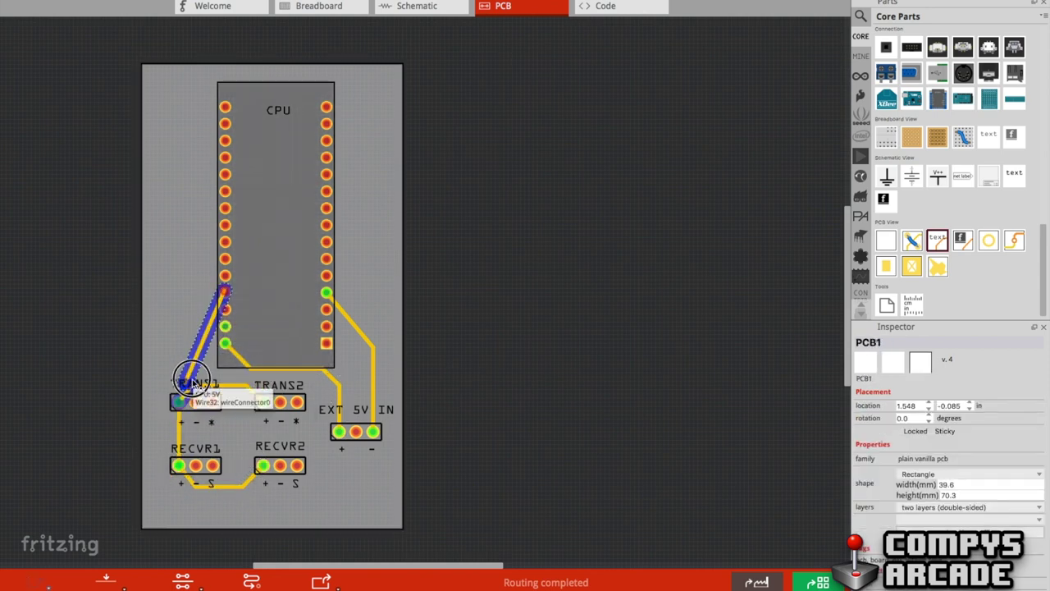
left_click_drag(207, 338, 190, 316)
- Join the headers' - pins with top-layer traces and route a bent bottom-layer trace from TRANS2's - pin to the CPU pin feeding EXT 5V IN's -
mouse_move(280, 403)
left_mouse_down()
mouse_move(212, 420)
mouse_move(201, 465)
left_mouse_up()
left_click_drag(280, 402, 278, 332)
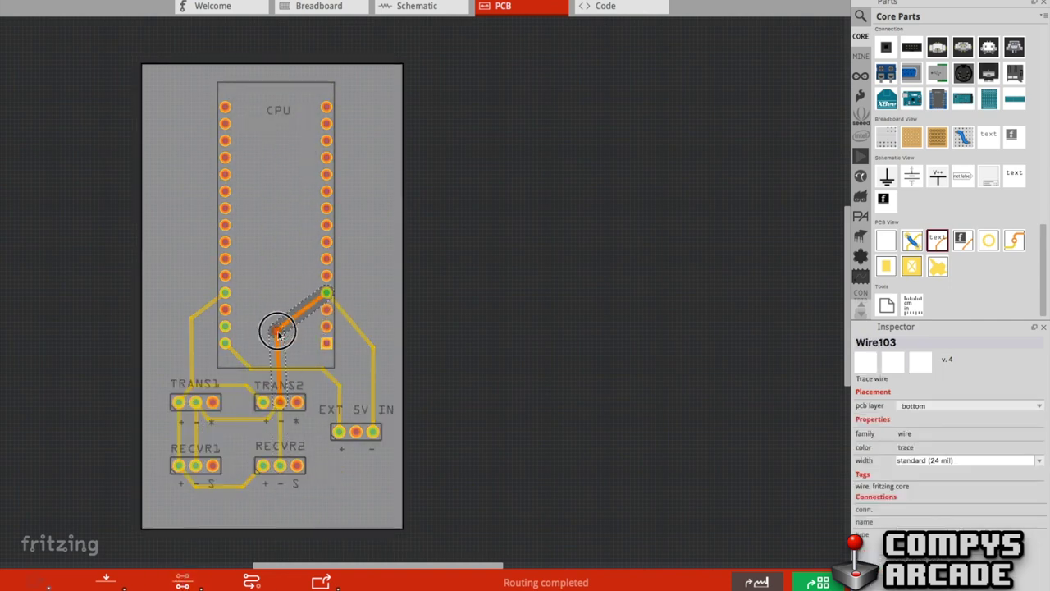
left_click(279, 332)
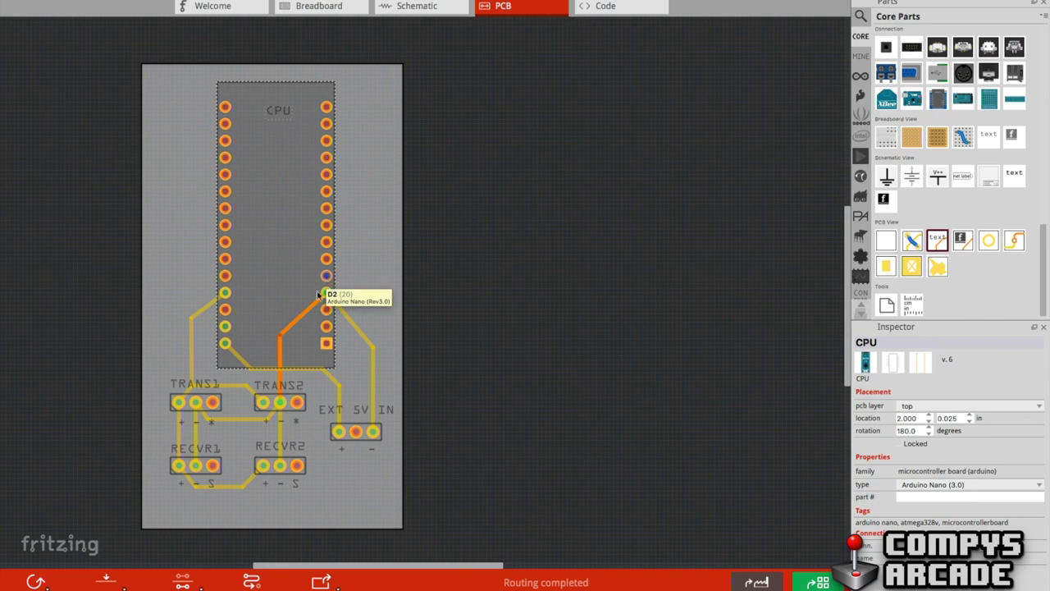
- Route a bottom-layer trace from RECVR1's S pin to the CPU pin above D2, bending it vertically between the left and right headers
mouse_move(213, 468)
left_mouse_down()
mouse_move(281, 302)
mouse_move(326, 277)
left_mouse_up()
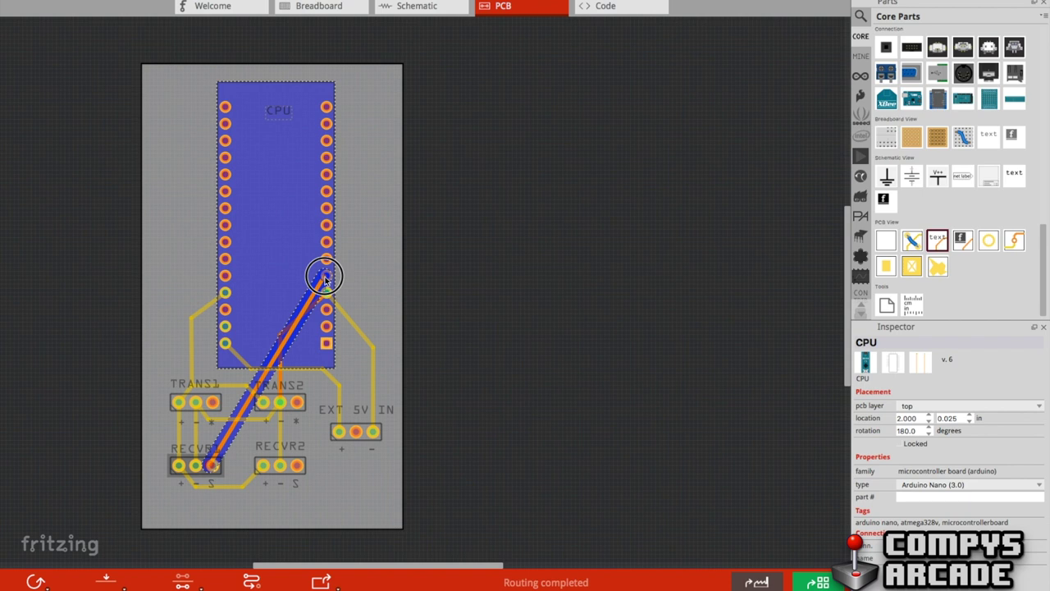
mouse_move(325, 279)
left_mouse_down()
mouse_move(263, 276)
mouse_move(277, 304)
mouse_move(259, 312)
mouse_move(256, 330)
left_mouse_up()
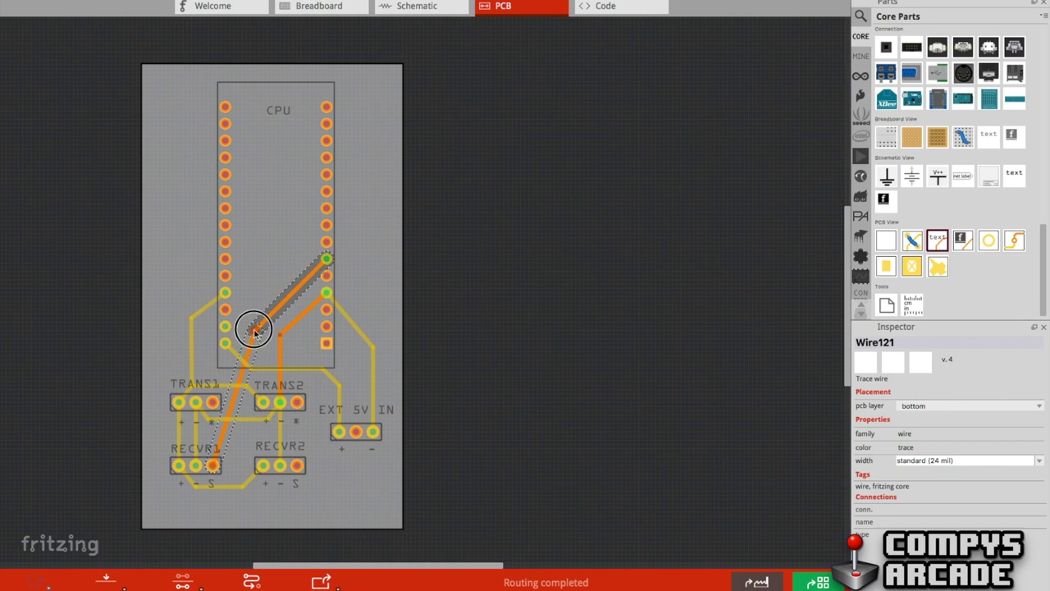
left_click_drag(256, 330, 246, 336)
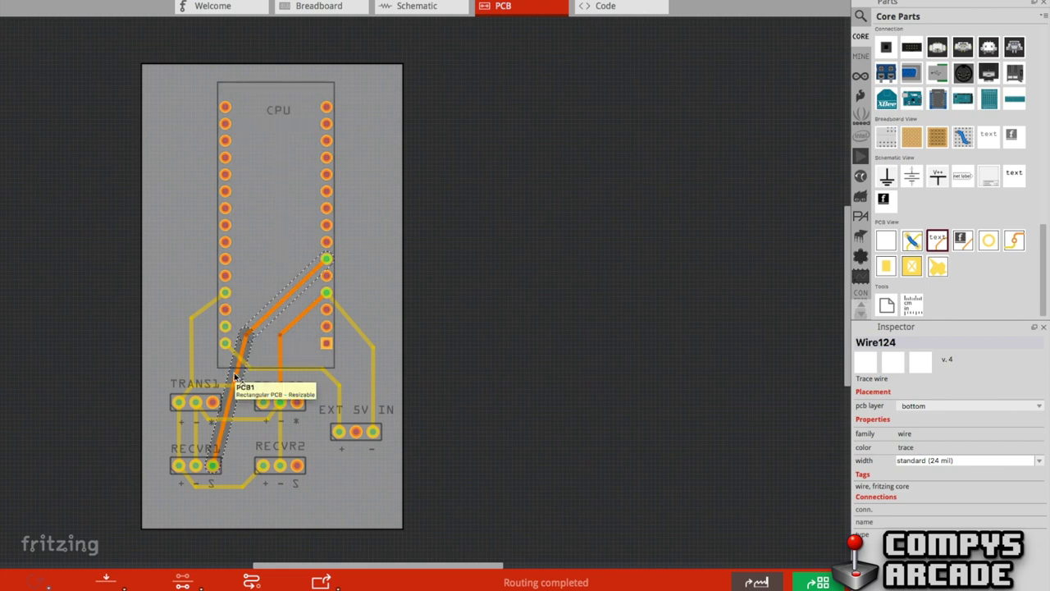
mouse_move(235, 376)
left_mouse_down()
mouse_move(237, 364)
mouse_move(246, 433)
left_mouse_up()
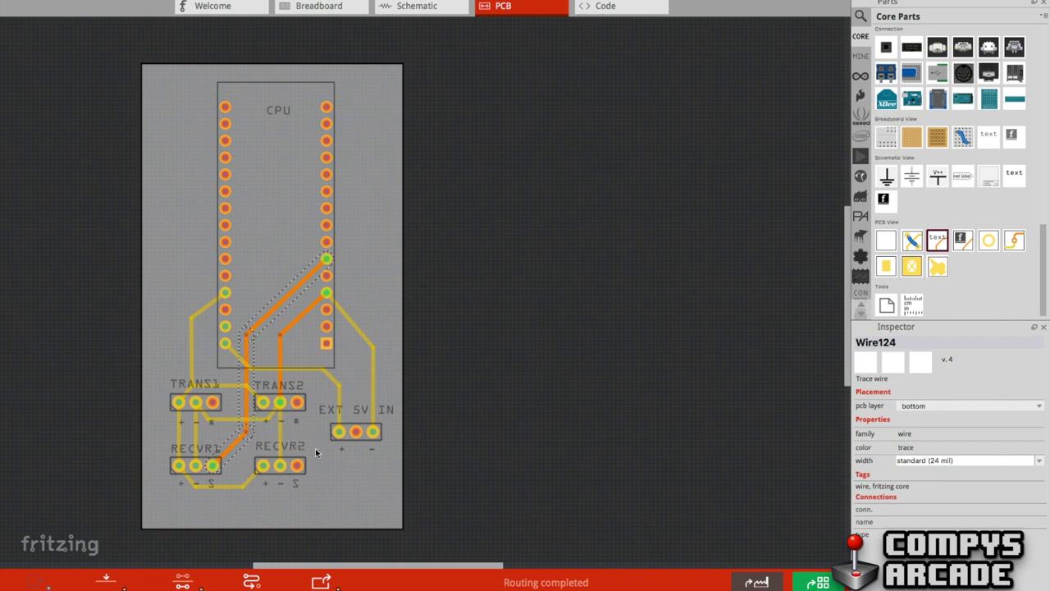
- Start a bottom-layer trace from RECVR2's S pin to CPU pin D2 and shift RECVR1's S trace left with an extra bend to make room
mouse_move(297, 465)
left_mouse_down()
mouse_move(298, 399)
mouse_move(326, 276)
mouse_move(323, 301)
mouse_move(287, 301)
mouse_move(262, 333)
mouse_move(276, 374)
mouse_move(264, 367)
mouse_move(264, 385)
left_mouse_up()
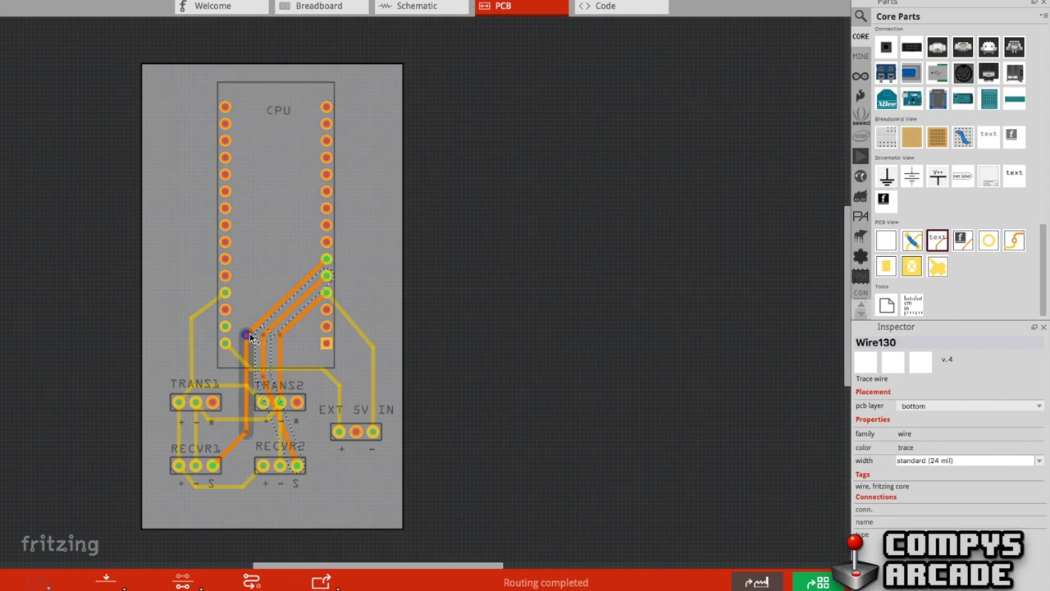
left_click_drag(248, 336, 238, 344)
mouse_move(246, 432)
left_mouse_down()
mouse_move(238, 424)
mouse_move(238, 433)
left_mouse_up()
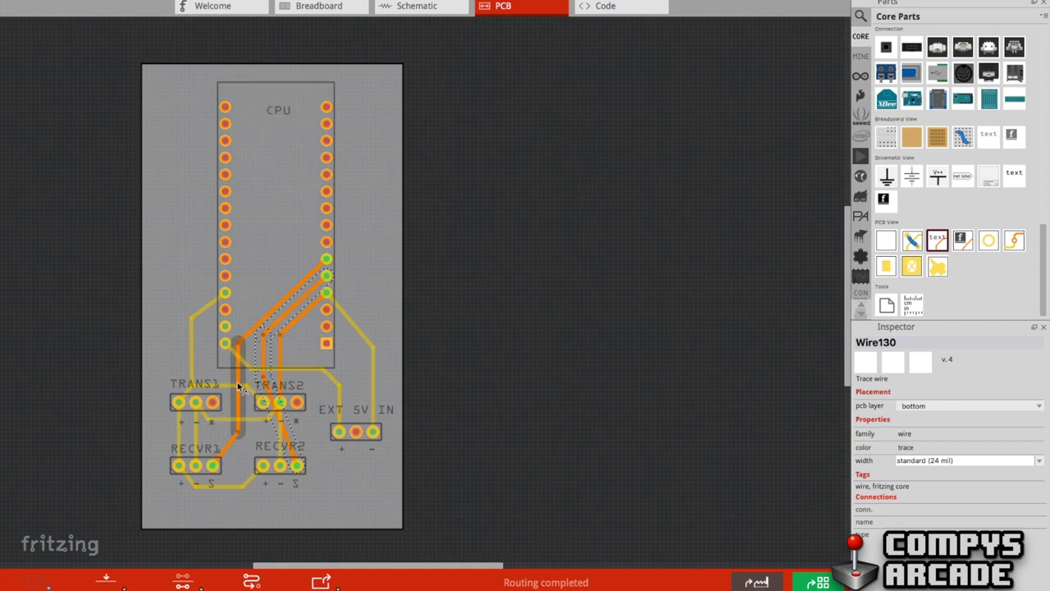
mouse_move(238, 384)
left_mouse_down()
mouse_move(228, 363)
mouse_move(237, 366)
mouse_move(230, 374)
left_mouse_up()
mouse_move(238, 431)
left_mouse_down()
mouse_move(230, 426)
mouse_move(225, 448)
left_mouse_up()
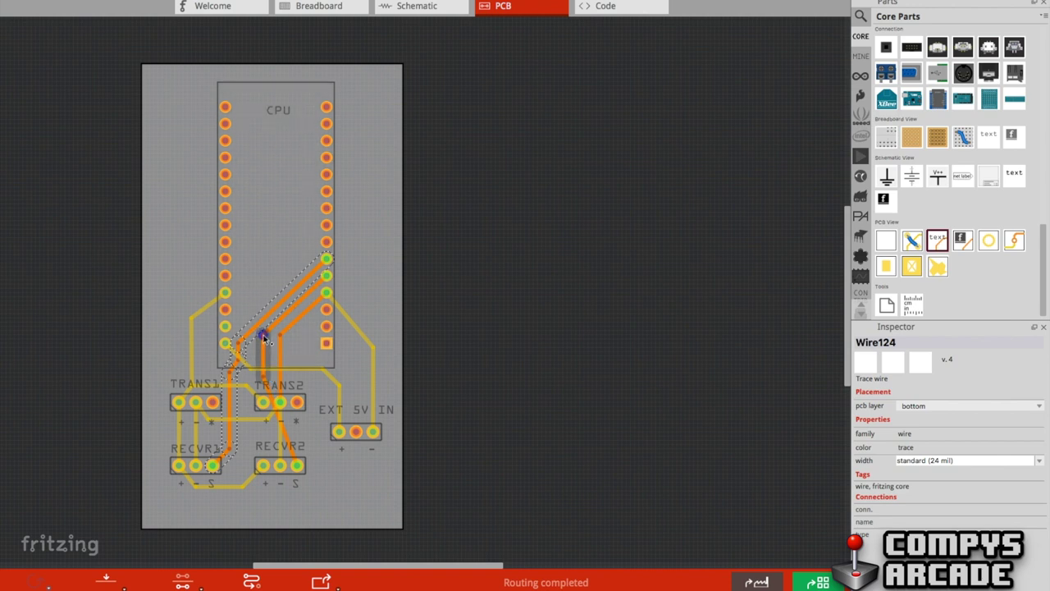
- Reshape RECVR2's S trace to run parallel to RECVR1's, passing left of TRANS2 and bending over into RECVR2's S pin from above
mouse_move(265, 337)
left_mouse_down()
mouse_move(240, 349)
mouse_move(250, 361)
mouse_move(254, 343)
mouse_move(246, 442)
mouse_move(247, 428)
left_mouse_up()
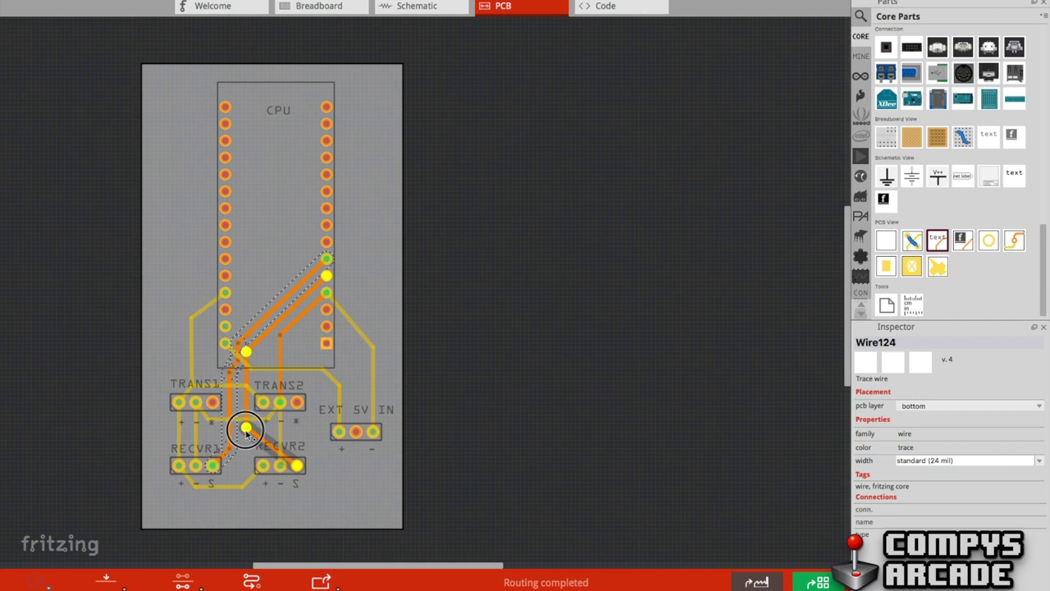
mouse_move(246, 427)
left_mouse_down()
mouse_move(244, 418)
mouse_move(263, 440)
mouse_move(297, 445)
left_mouse_up()
left_click(341, 460)
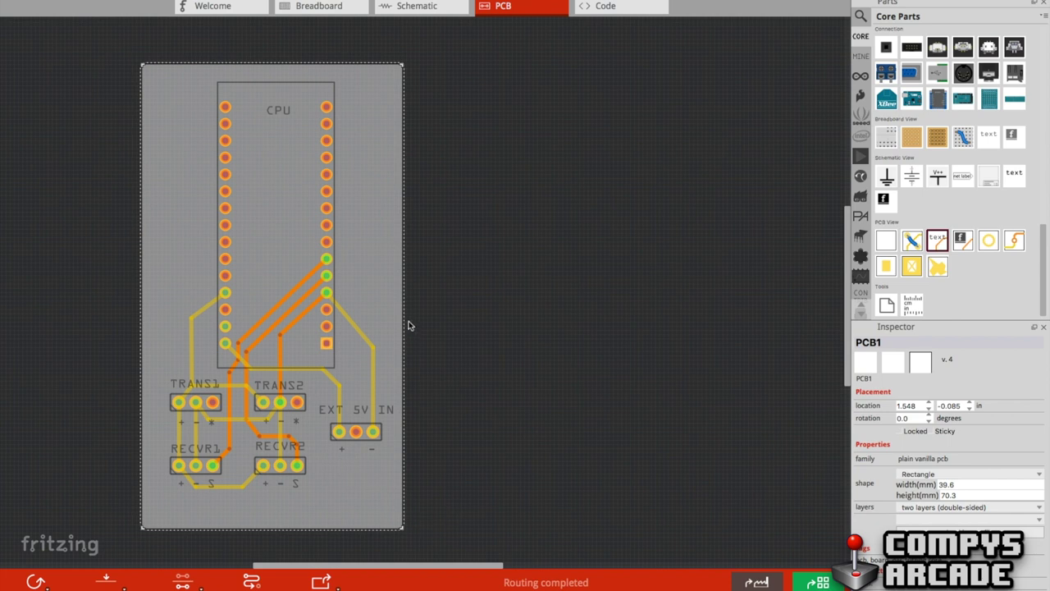
- Check which pads connect to the CPU's ground pin, D2 and the pin above D2 by highlighting their nets
left_click(327, 291)
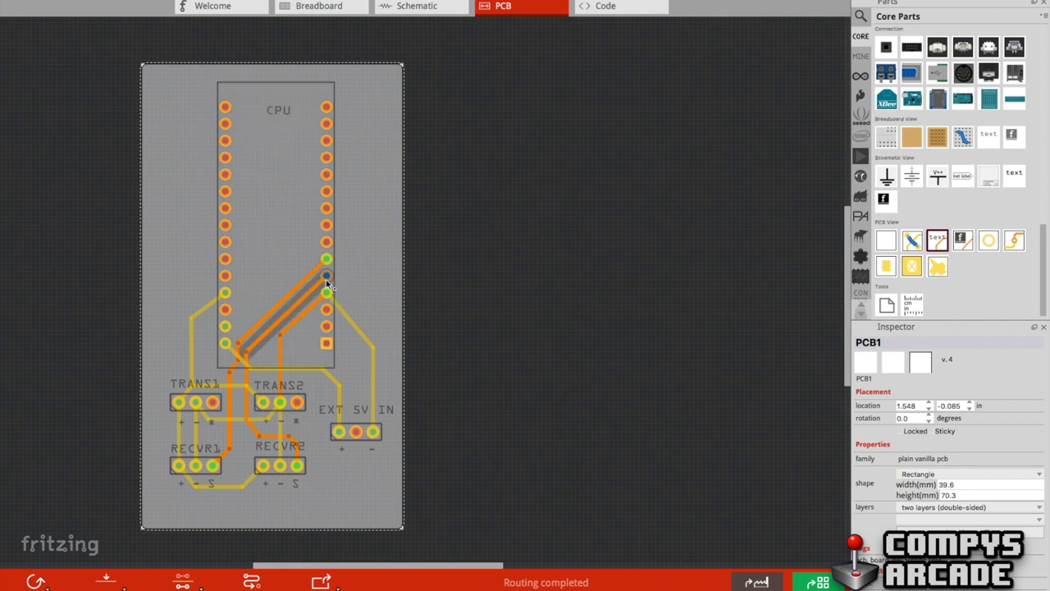
left_click(326, 280)
left_click(326, 261)
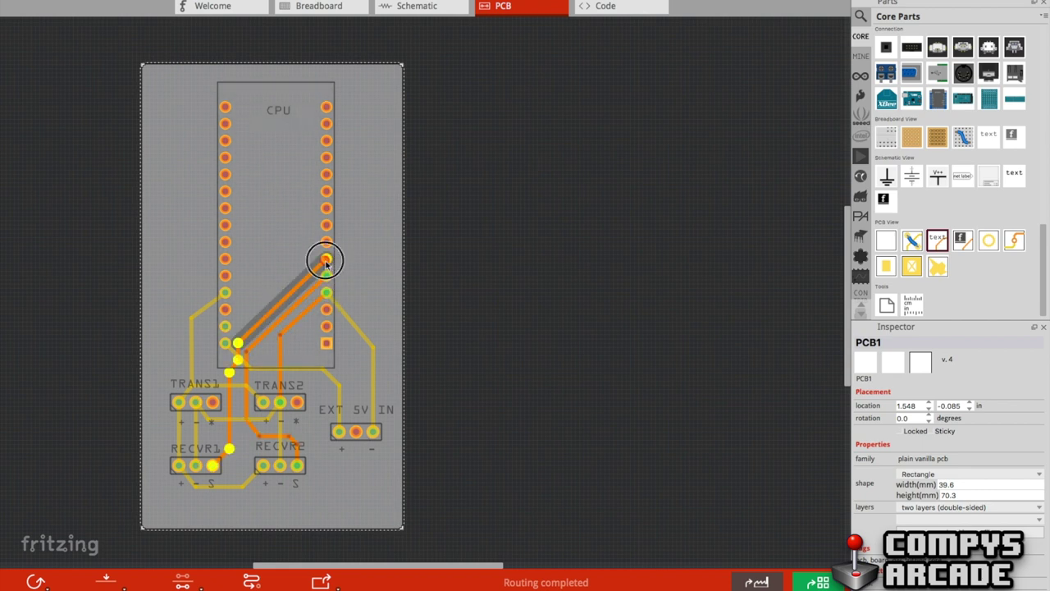
left_click(326, 261)
left_click(326, 261)
left_click(414, 314)
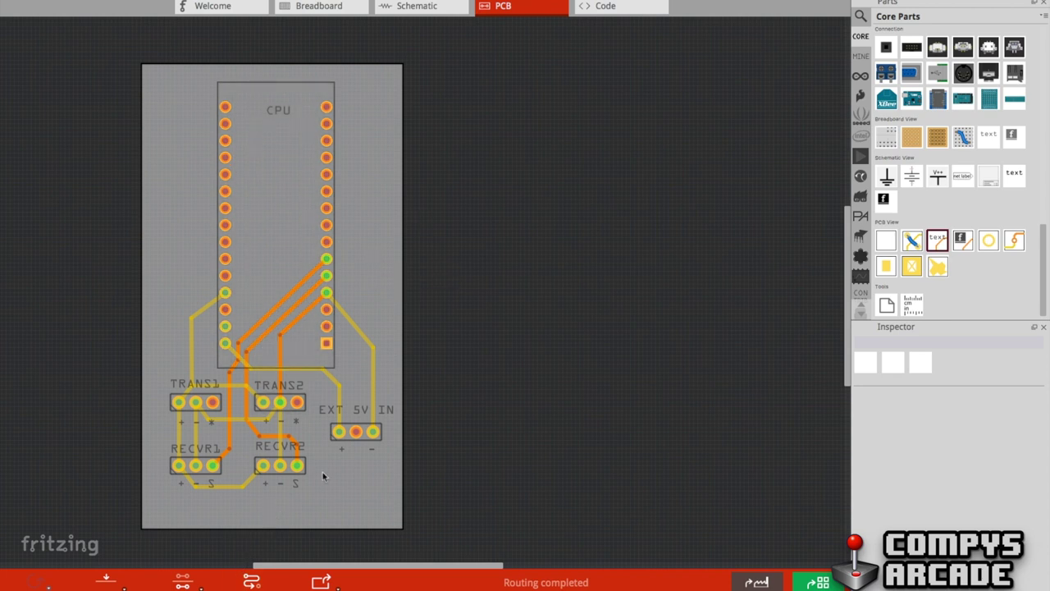
- Set EXT 5V IN's - pin as the ground fill seed
right_click(372, 430)
left_click(424, 578)
mouse_move(887, 271)
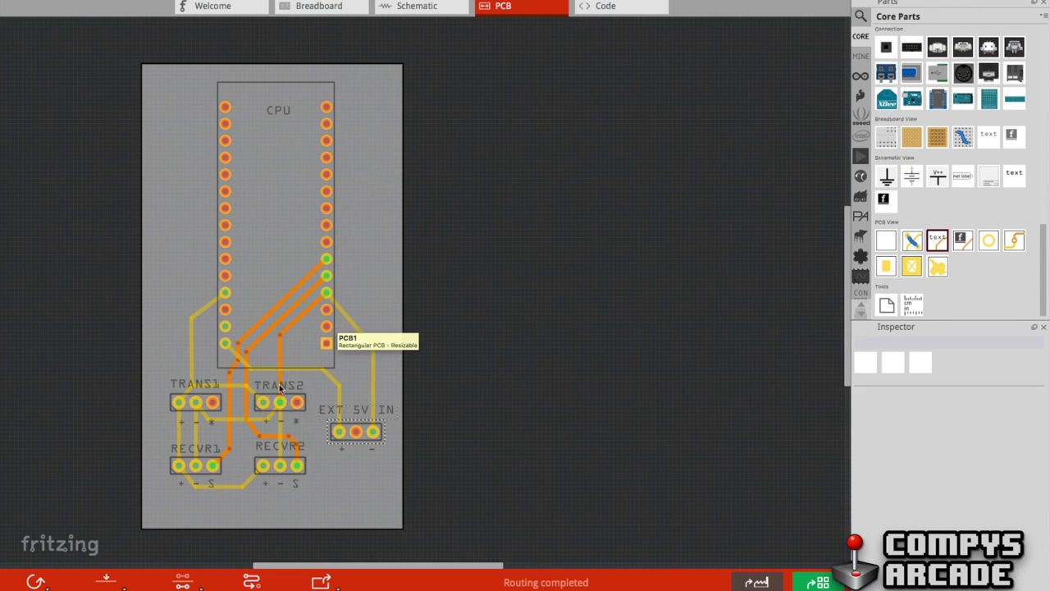
- Make both copper layers of the board active and apply Ground Fill (top and bottom)
left_click(308, 75)
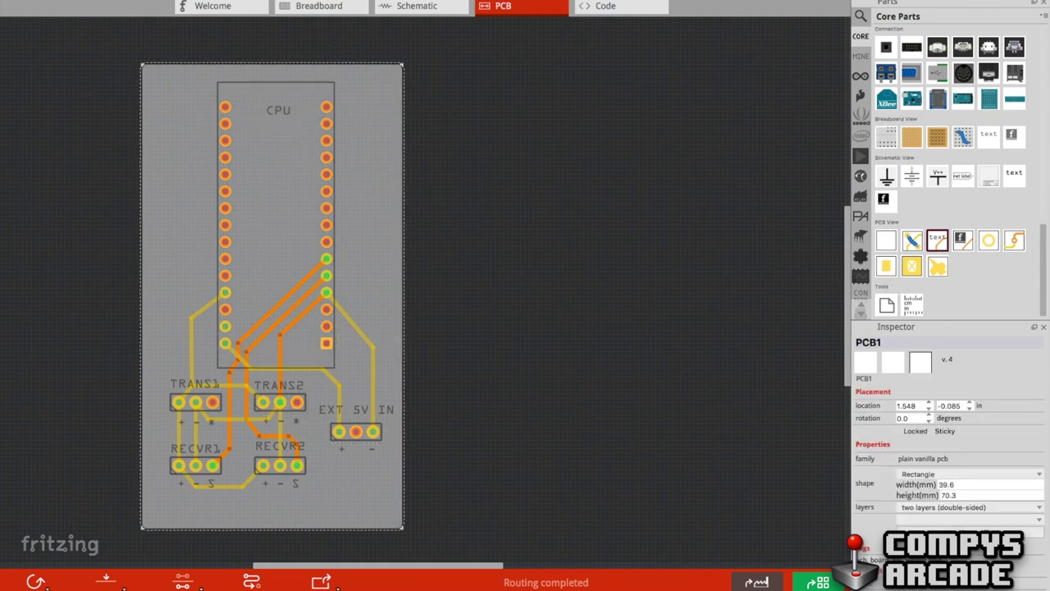
left_click(247, 0)
mouse_move(282, 37)
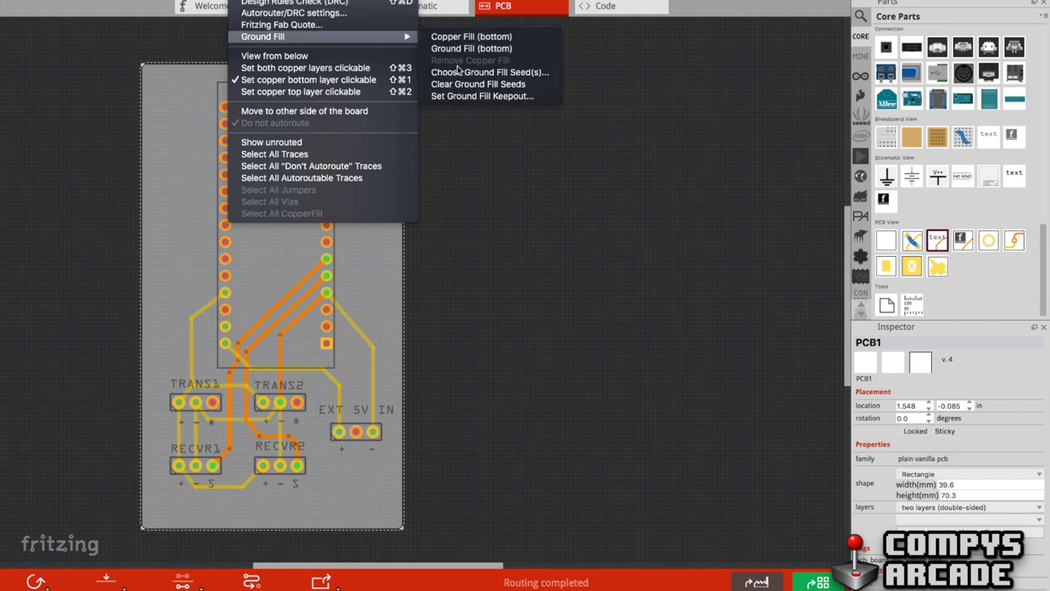
left_click(542, 156)
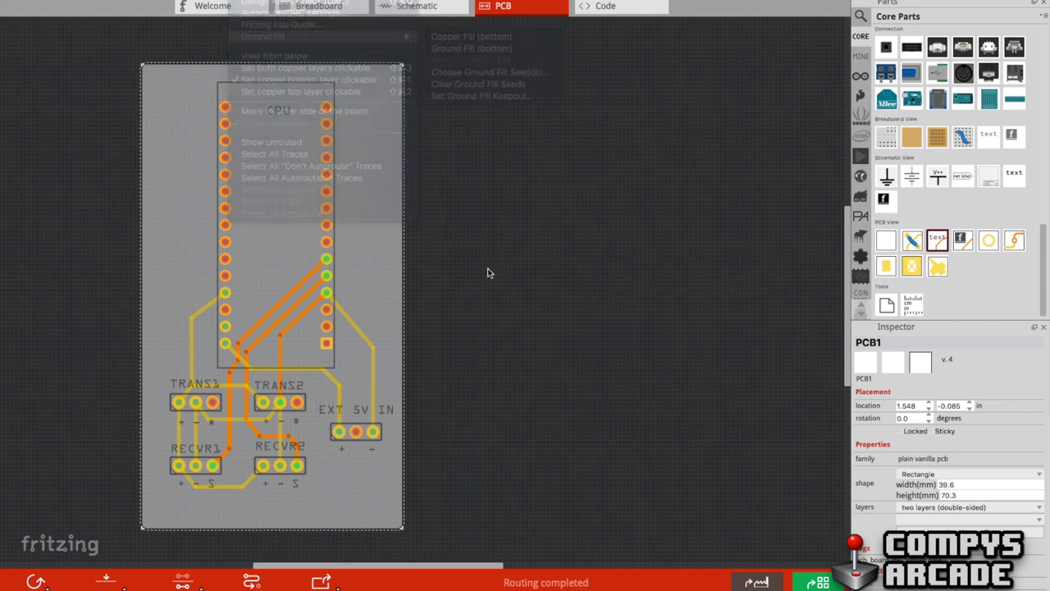
left_click(205, 568)
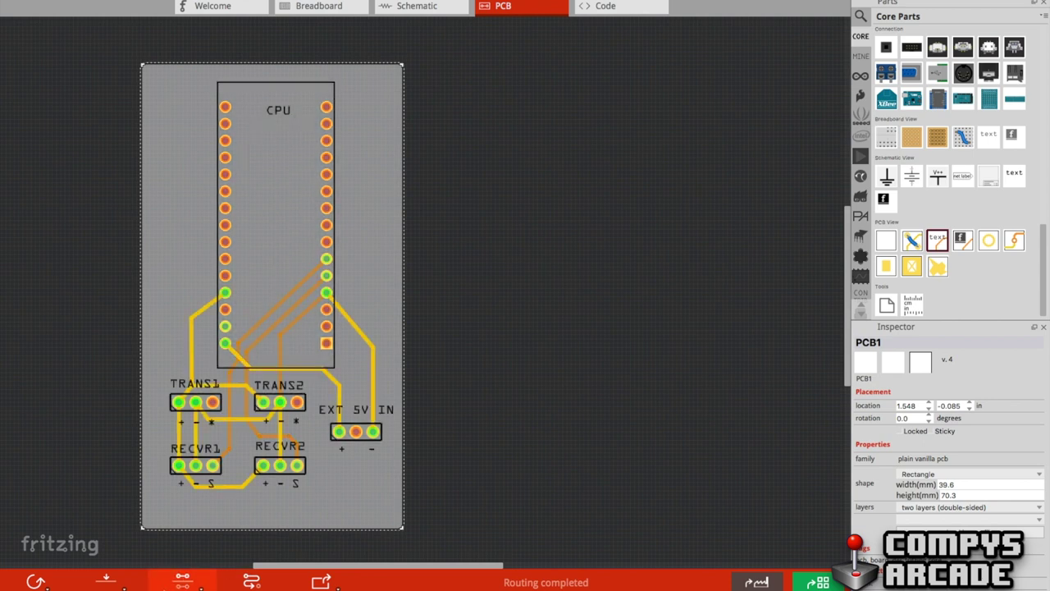
left_click(182, 581)
left_click(246, 0)
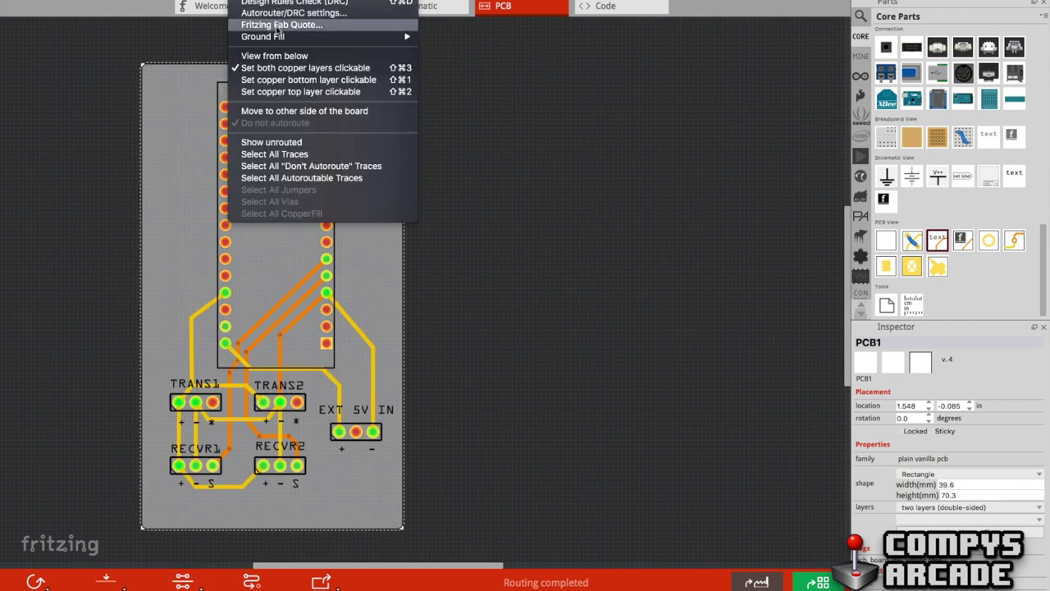
mouse_move(278, 37)
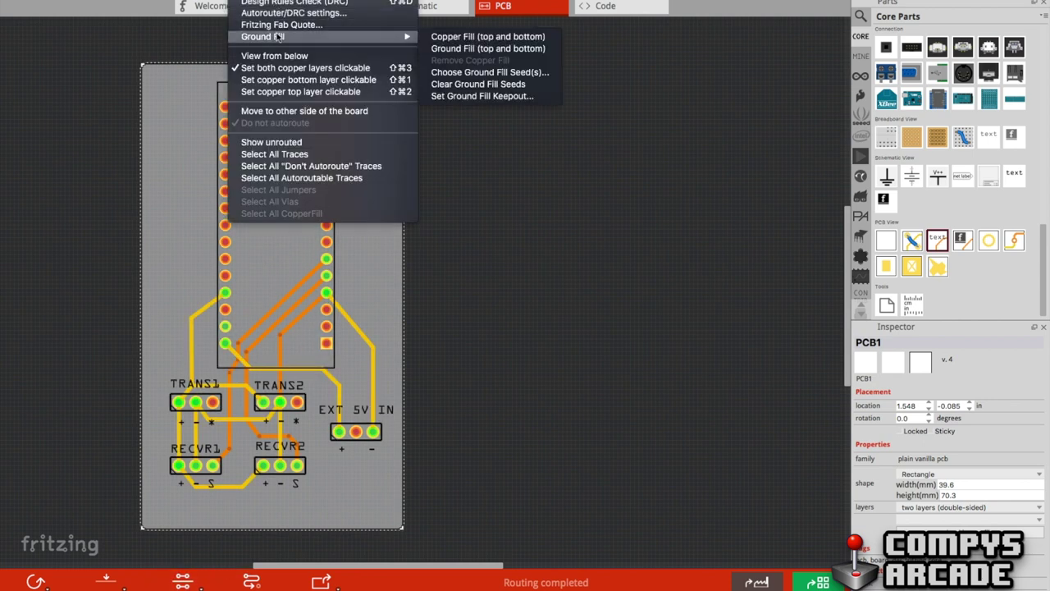
left_click(470, 50)
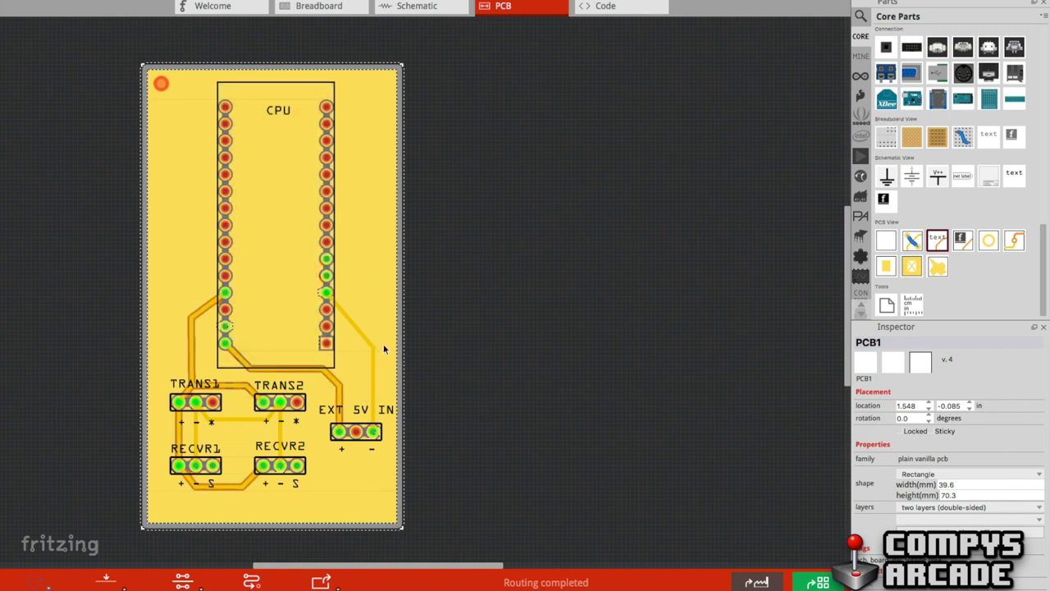
- Inspect the ground fill on both copper layers, checking EXT 5V IN's - net and the clearance around the bottom traces
left_click(373, 434)
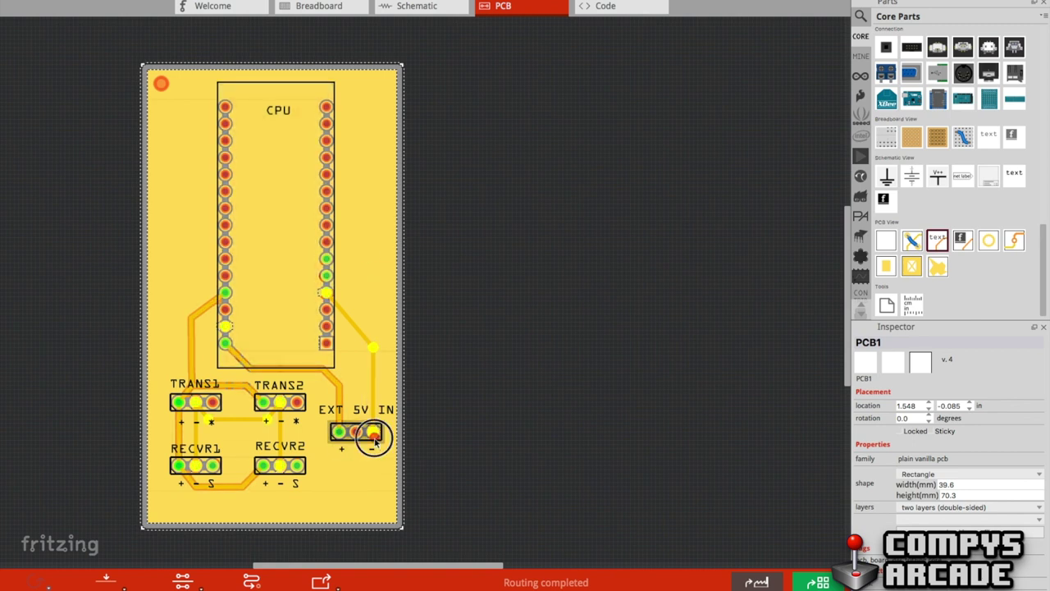
left_click(369, 358)
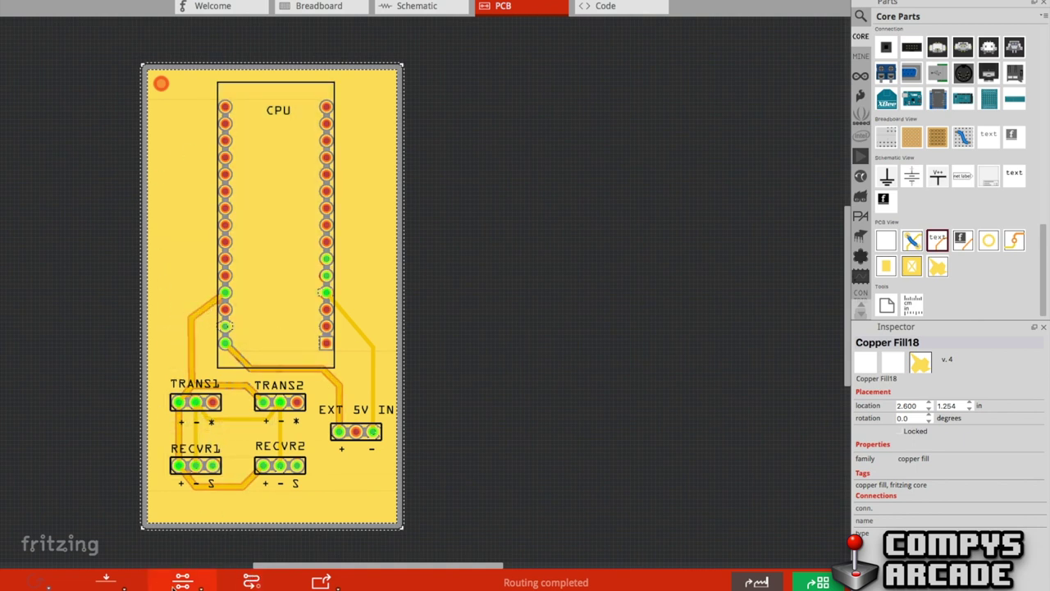
left_click(182, 581)
left_click(182, 582)
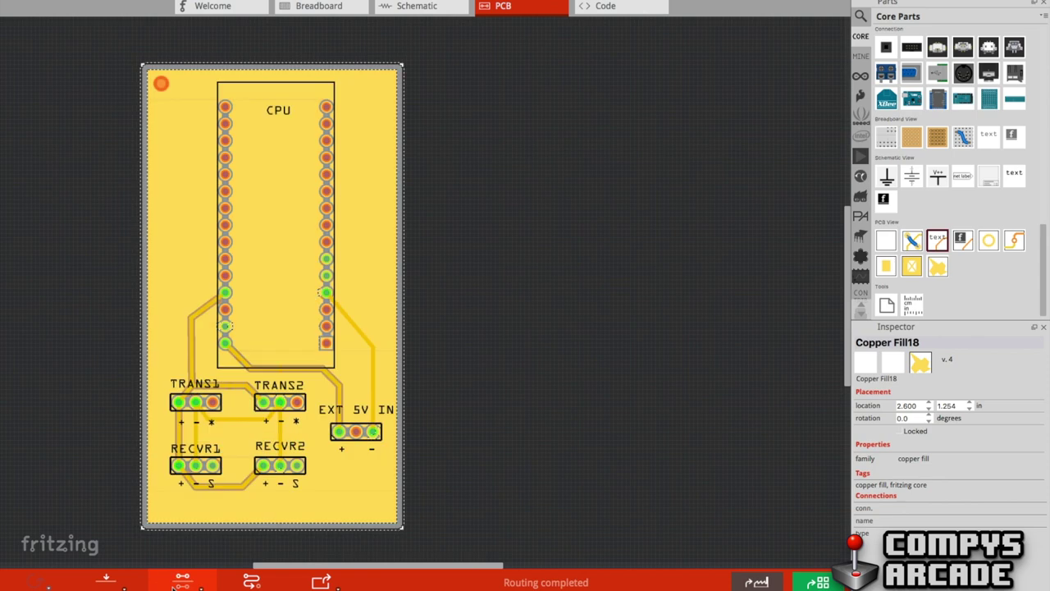
left_click(182, 582)
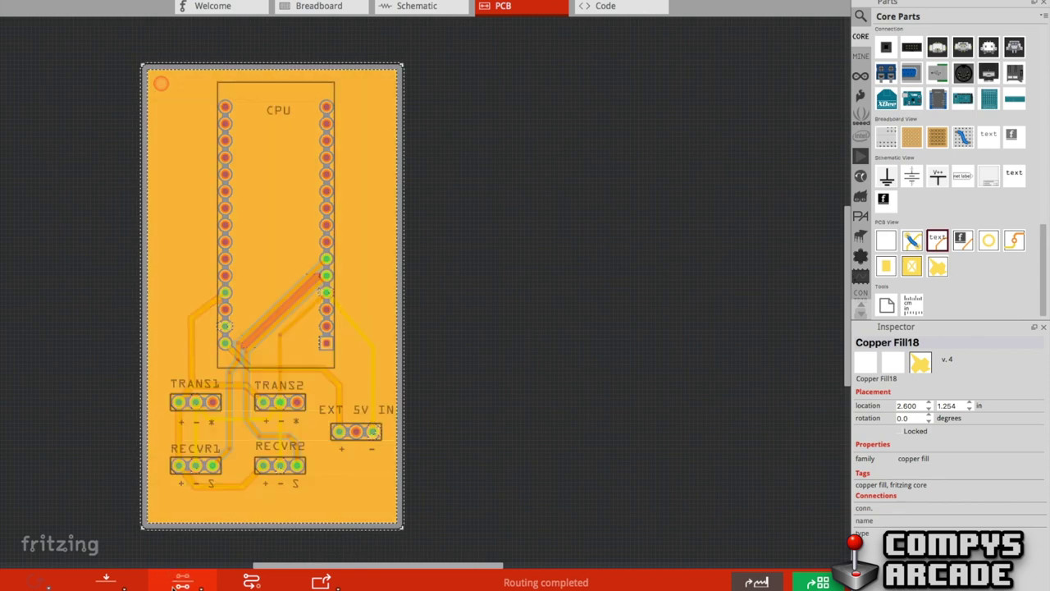
left_click(287, 307)
left_click(326, 277)
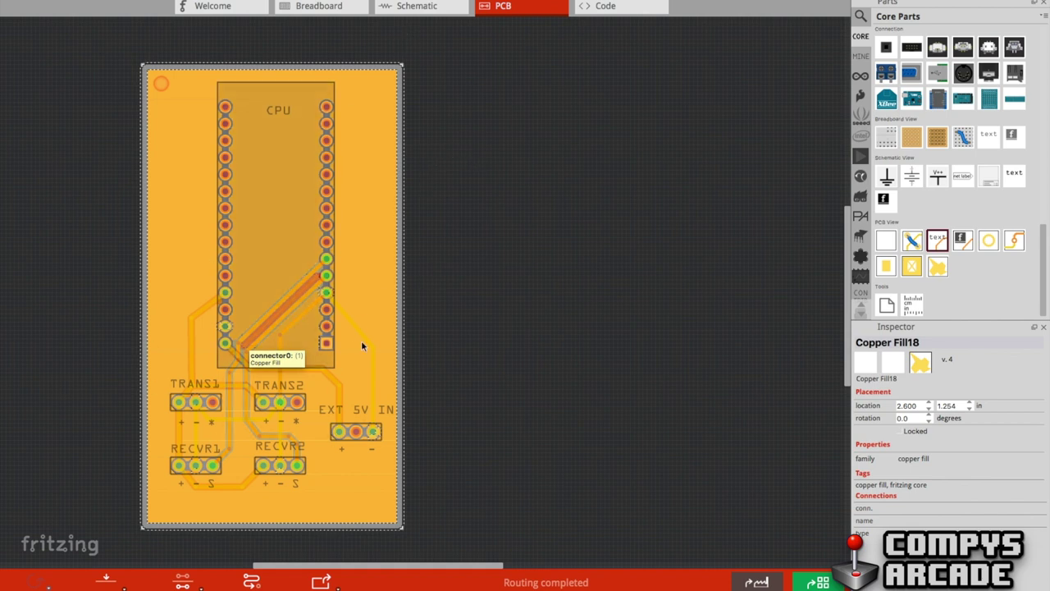
left_click(496, 168)
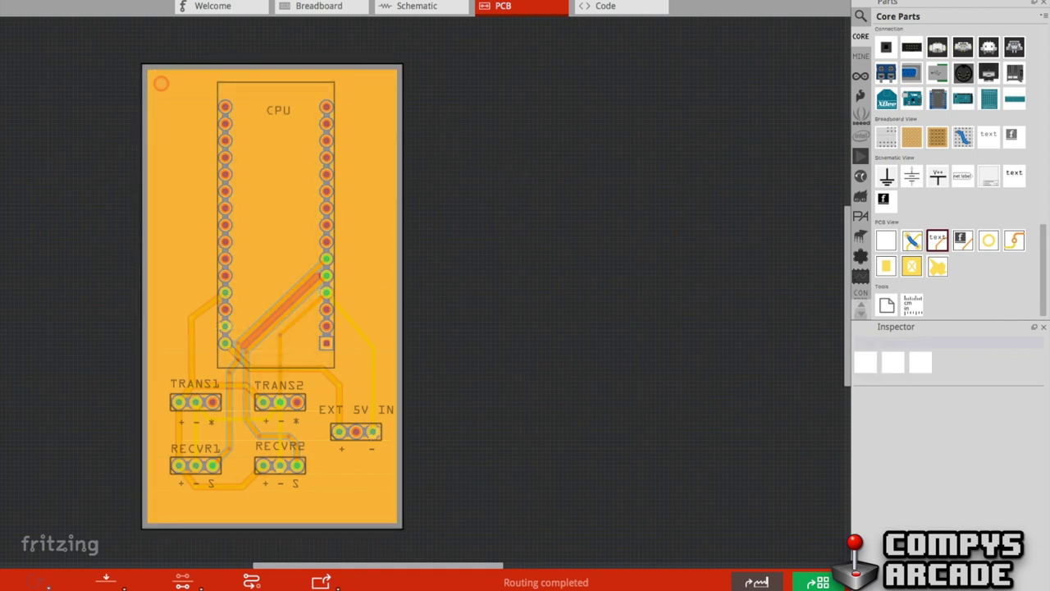
- Review the Autorouter/DRC settings without changing them and run the Design Rules Check on the board
left_click(283, 1)
left_click(283, 13)
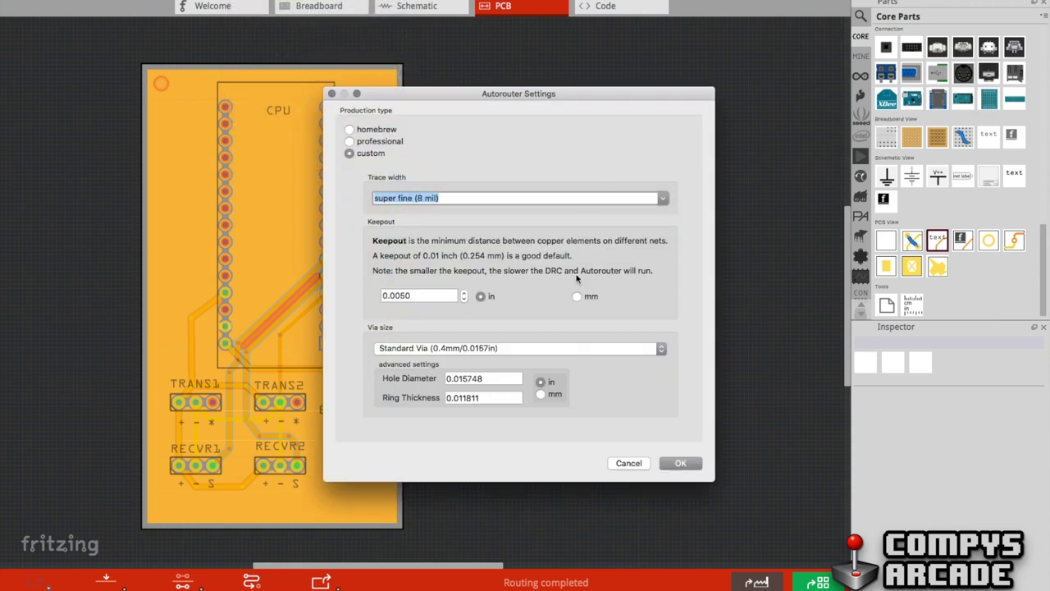
left_click(332, 93)
left_click(280, 2)
left_click(256, 3)
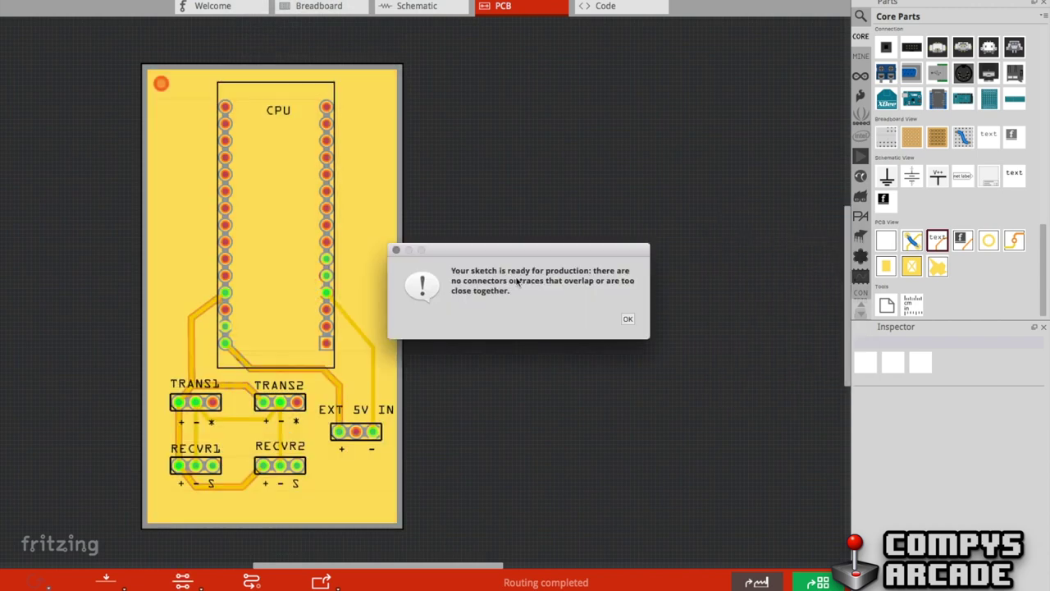
left_click(626, 321)
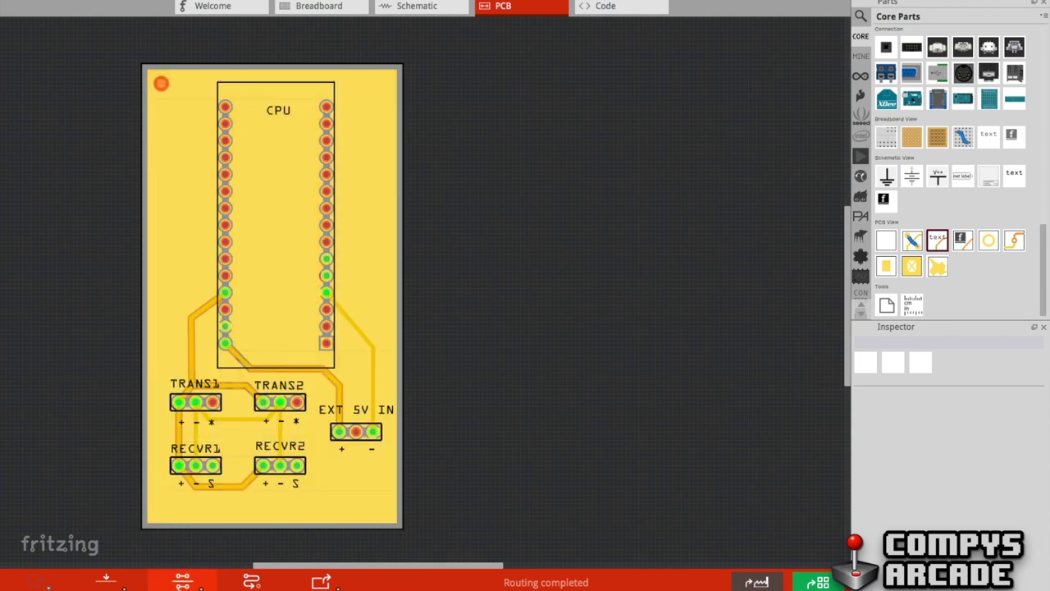
- Compare the board's top and bottom copper layers and examine the trace linked to CPU pin D2
left_click(182, 581)
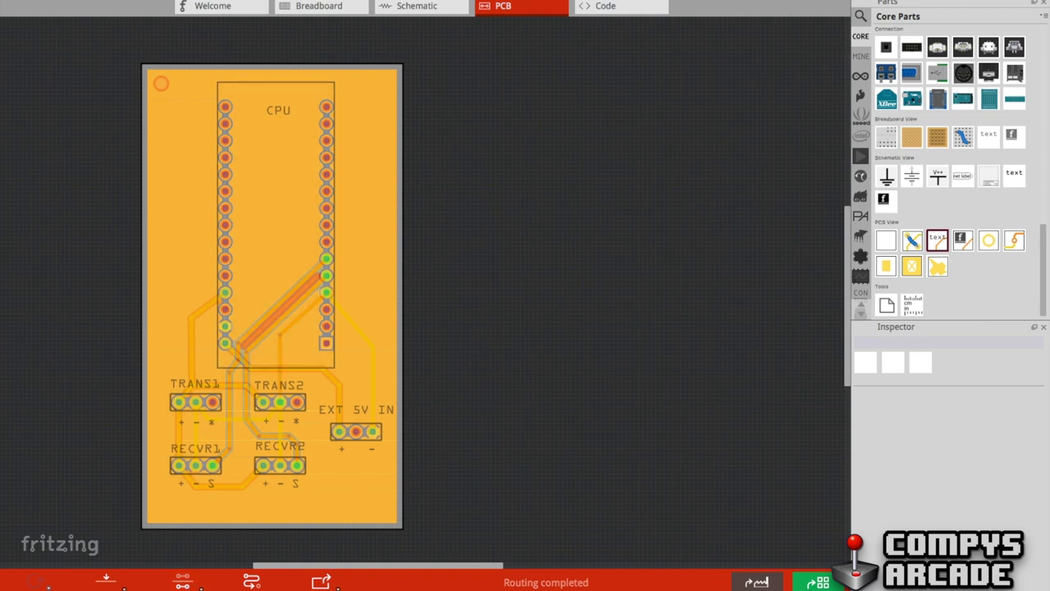
left_click(182, 579)
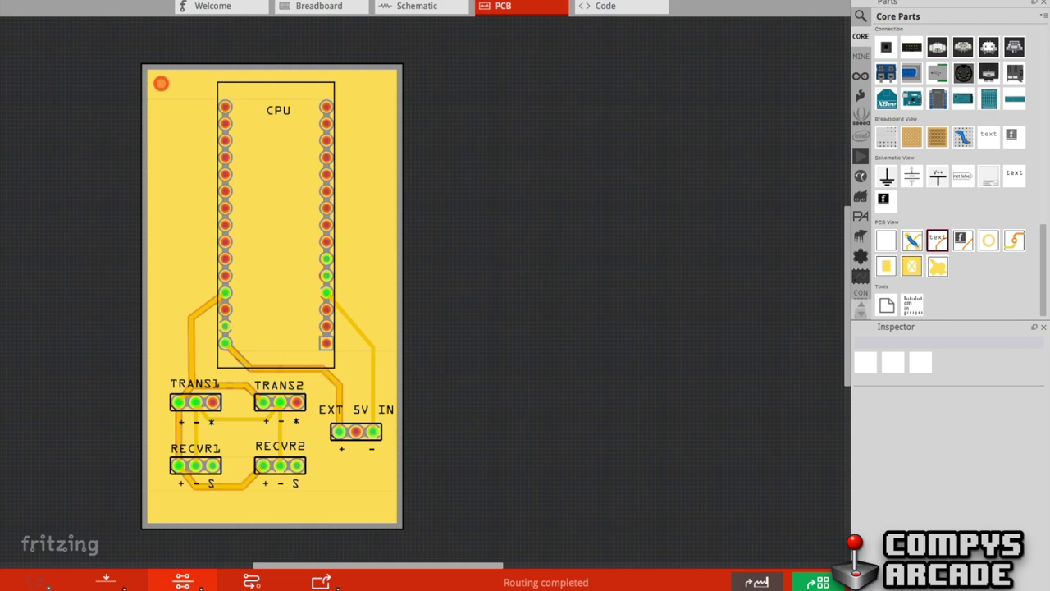
left_click(182, 579)
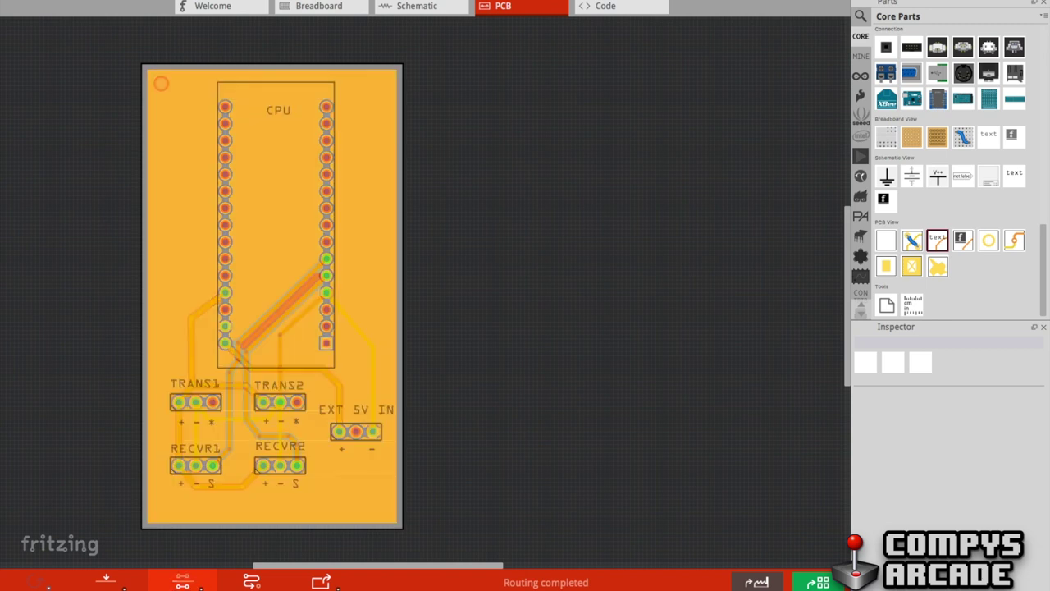
left_click(325, 274)
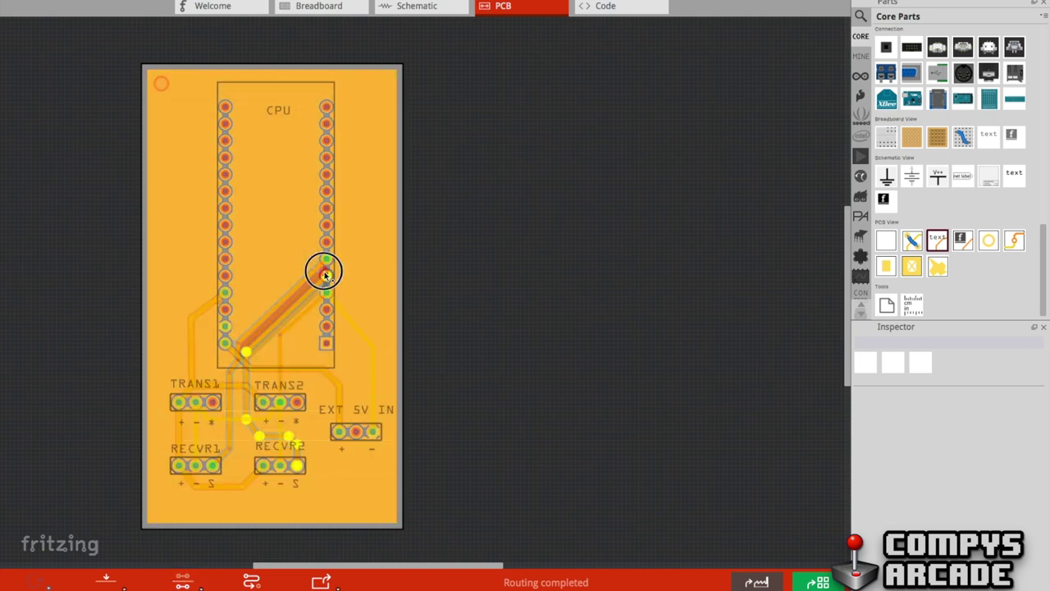
left_click(182, 579)
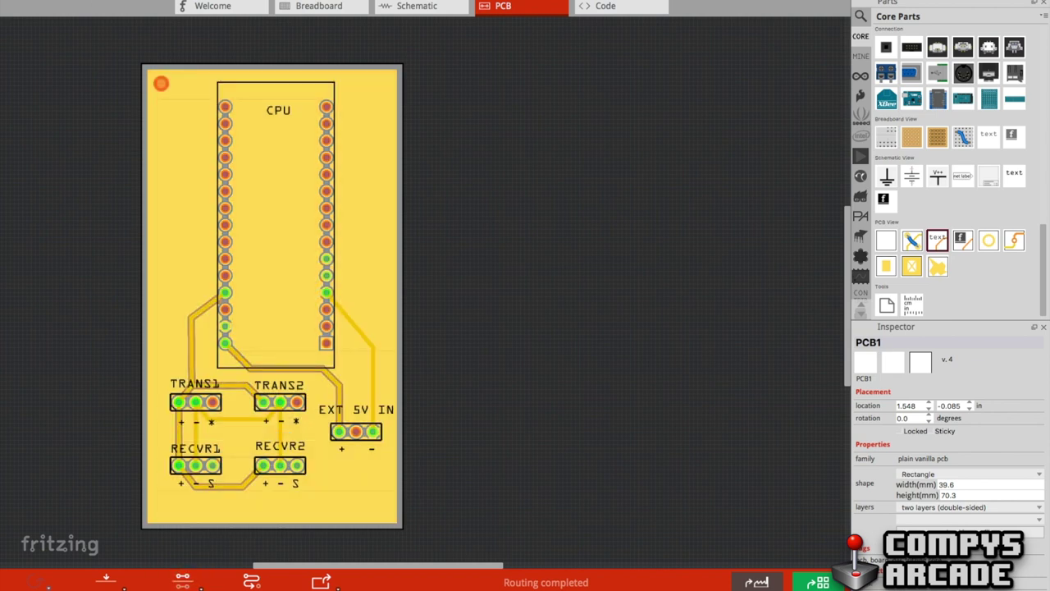
- Export the board for production as Extended Gerber (RS-274X) into a new folder named gerber2 inside LCS-BallTrigger
left_click(90, 0)
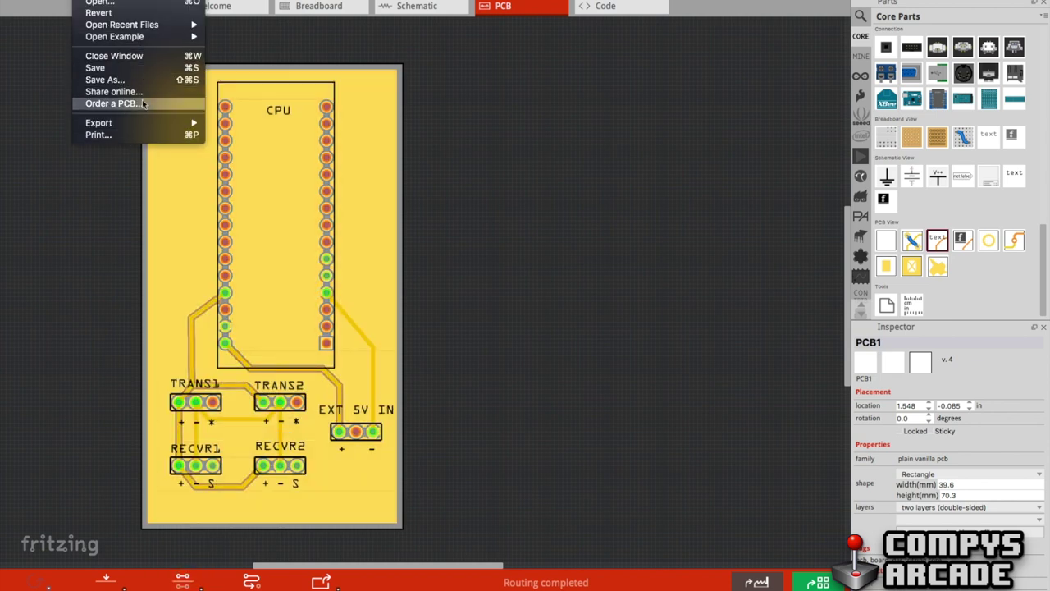
mouse_move(142, 123)
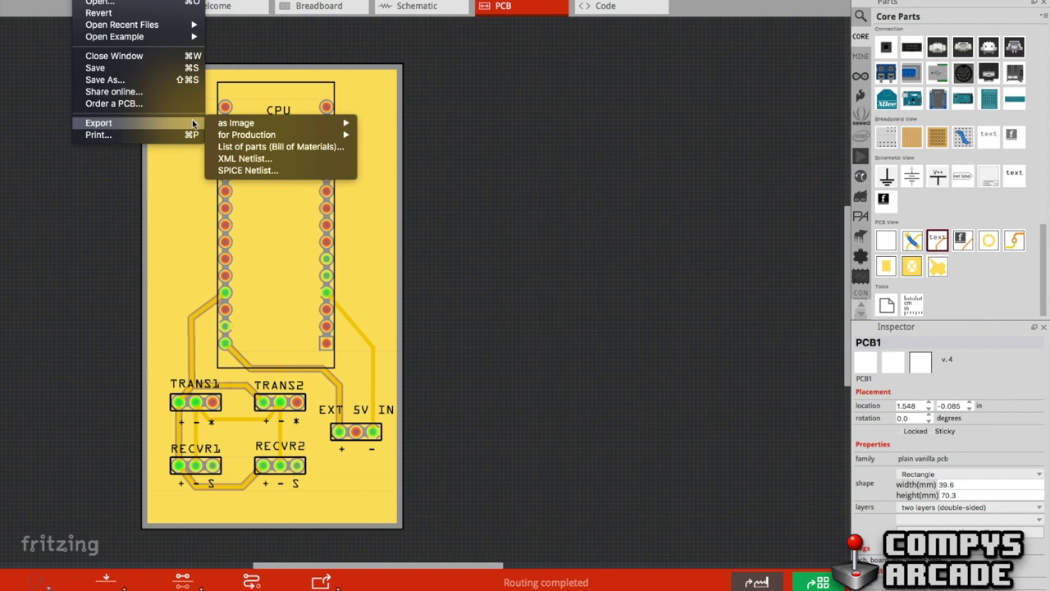
mouse_move(288, 138)
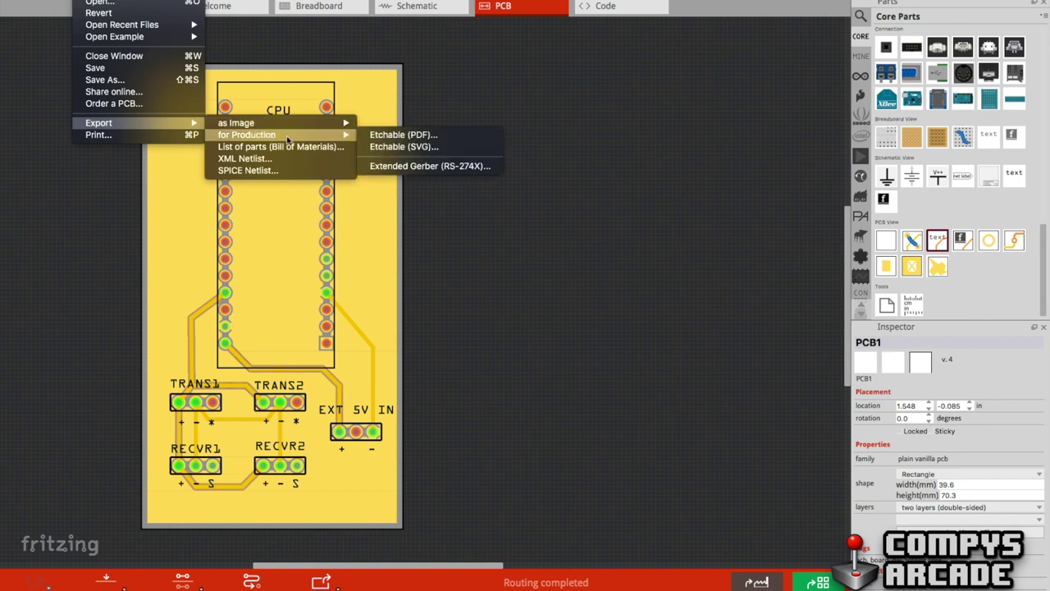
left_click(393, 167)
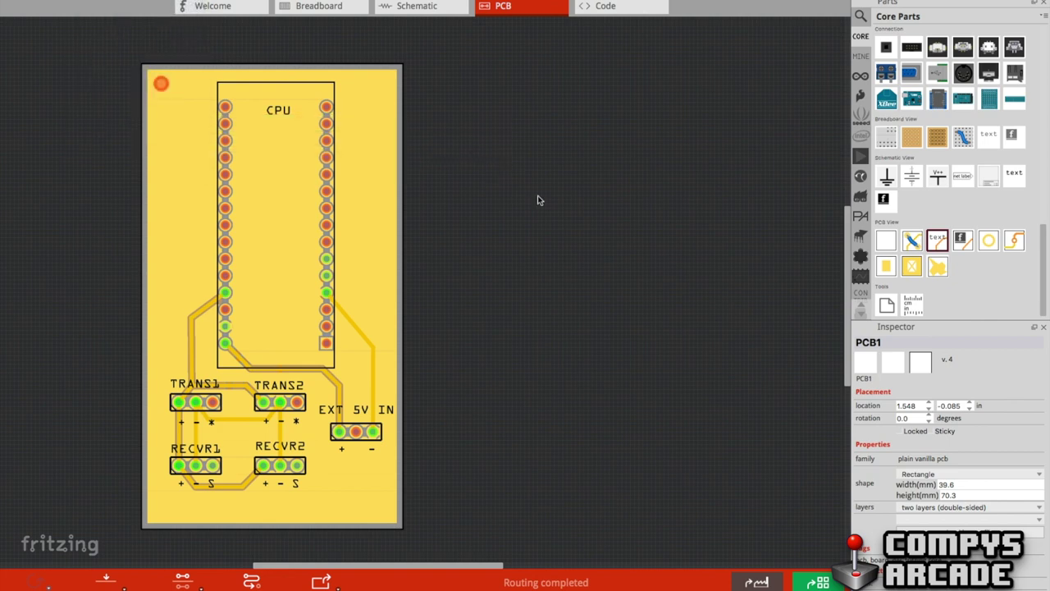
left_click(500, 83)
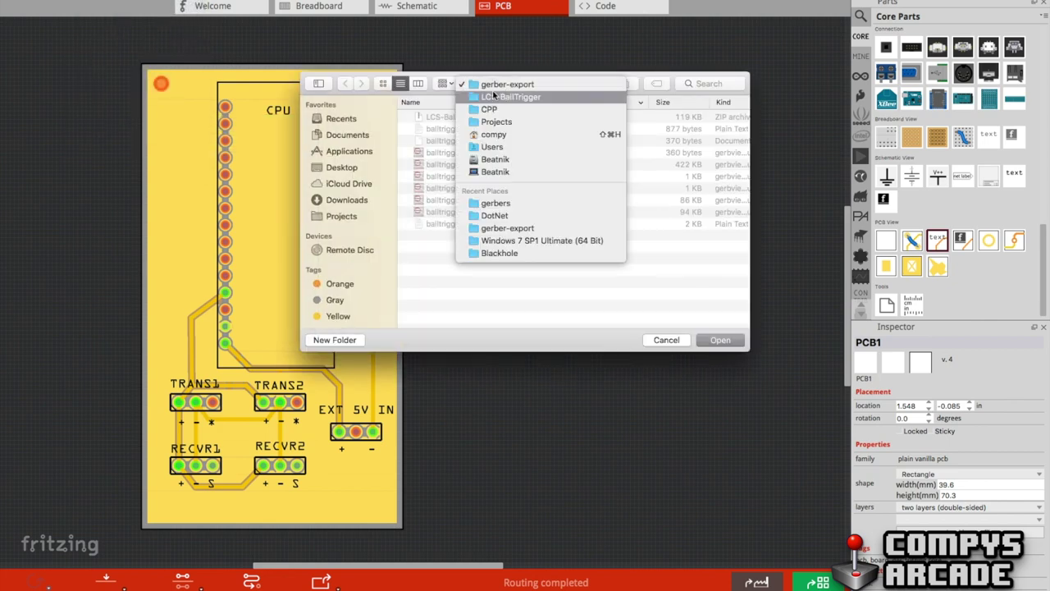
left_click(503, 97)
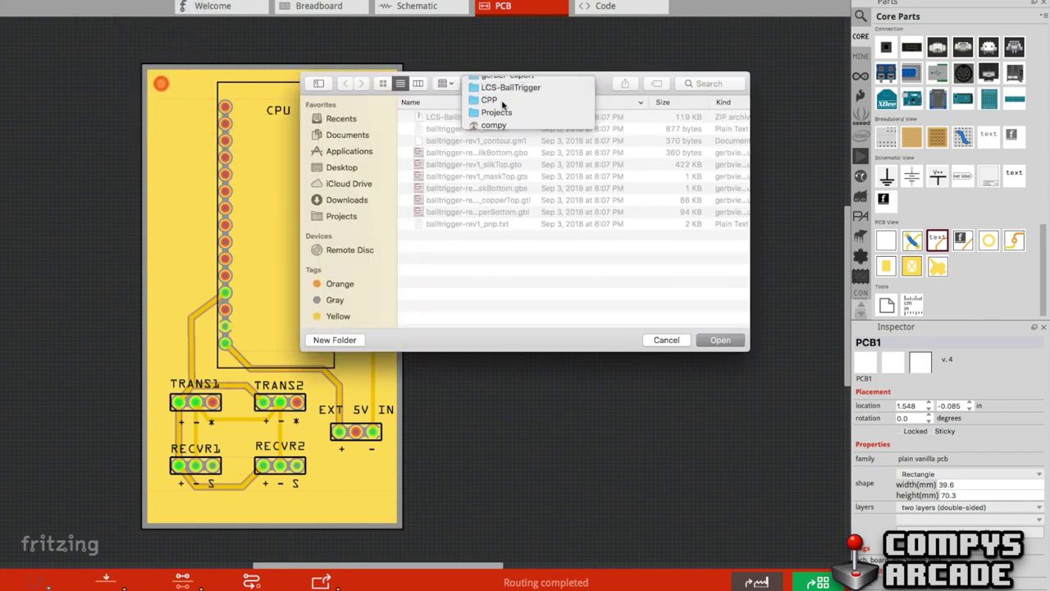
left_click(335, 340)
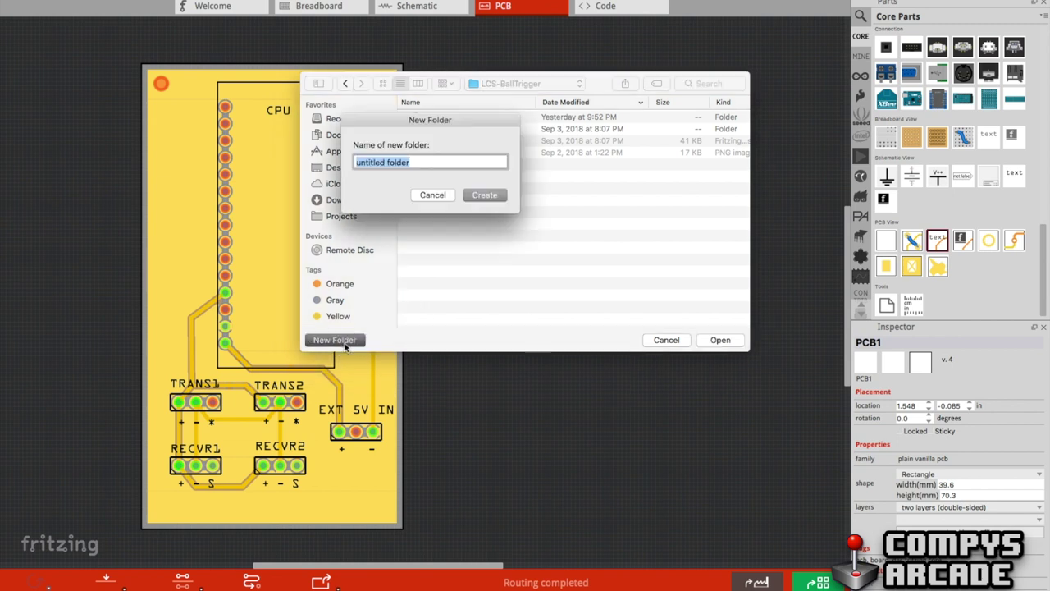
type("gerber2")
key("Return")
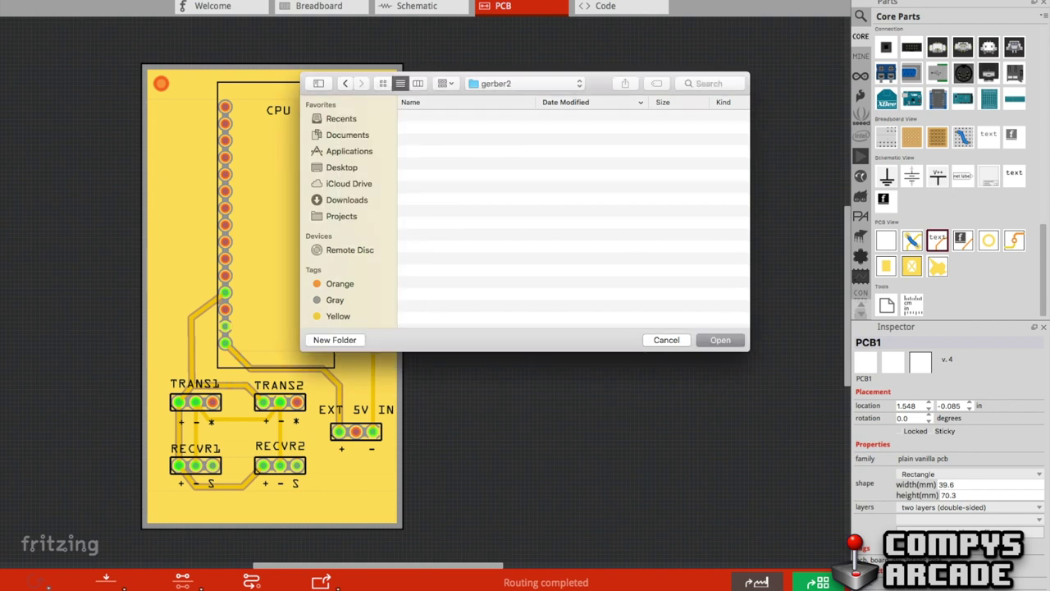
left_click(719, 341)
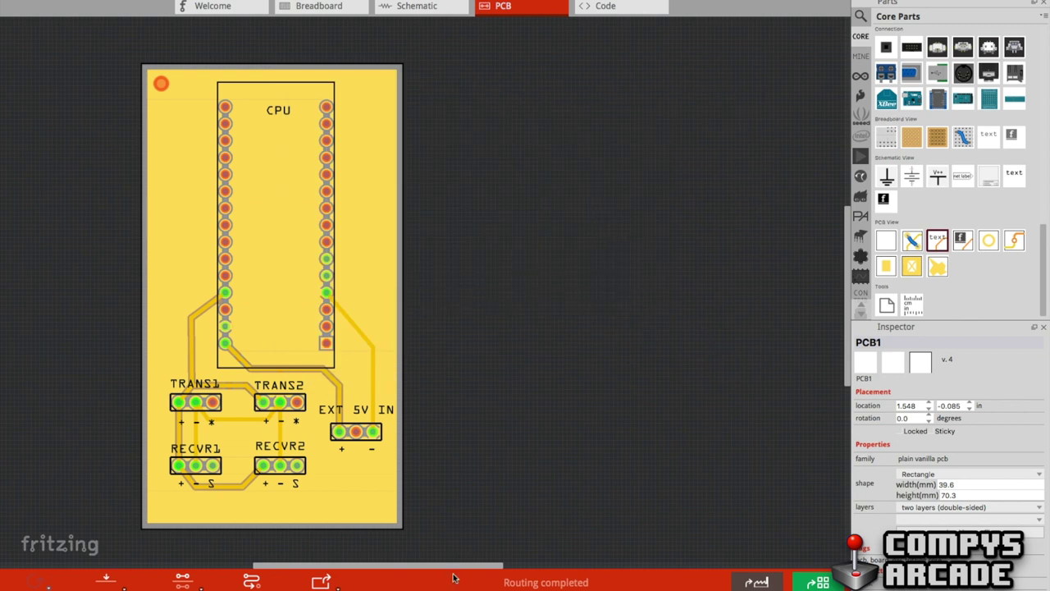
- Switch to Finder and compress all nine exported Gerber files in the gerber2 folder into one ZIP archive
mouse_move(389, 586)
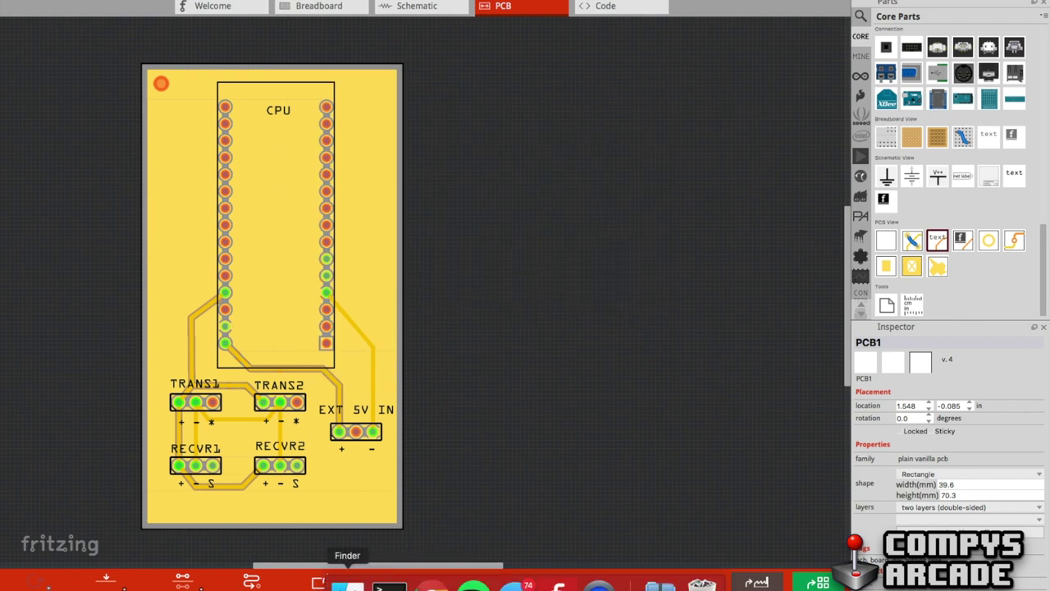
left_click(347, 584)
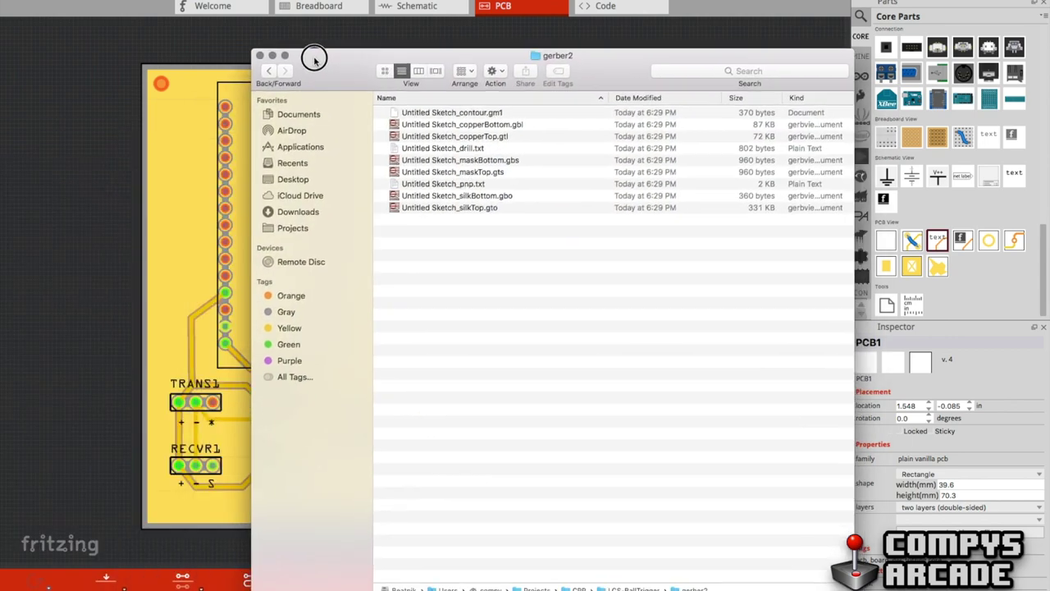
left_click(449, 170)
key("super+a")
right_click(454, 180)
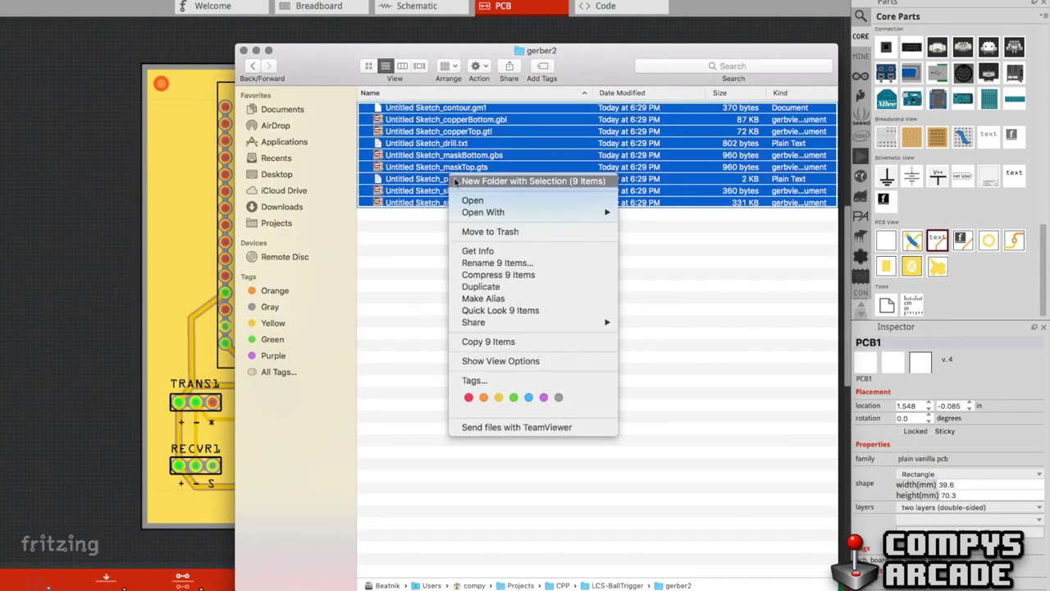
mouse_move(511, 215)
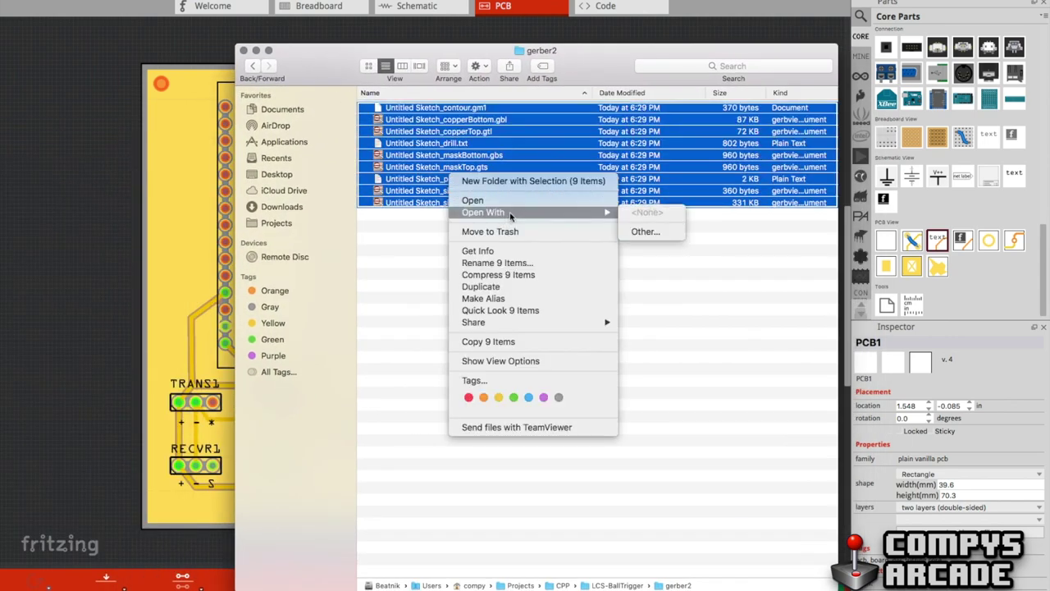
left_click(555, 275)
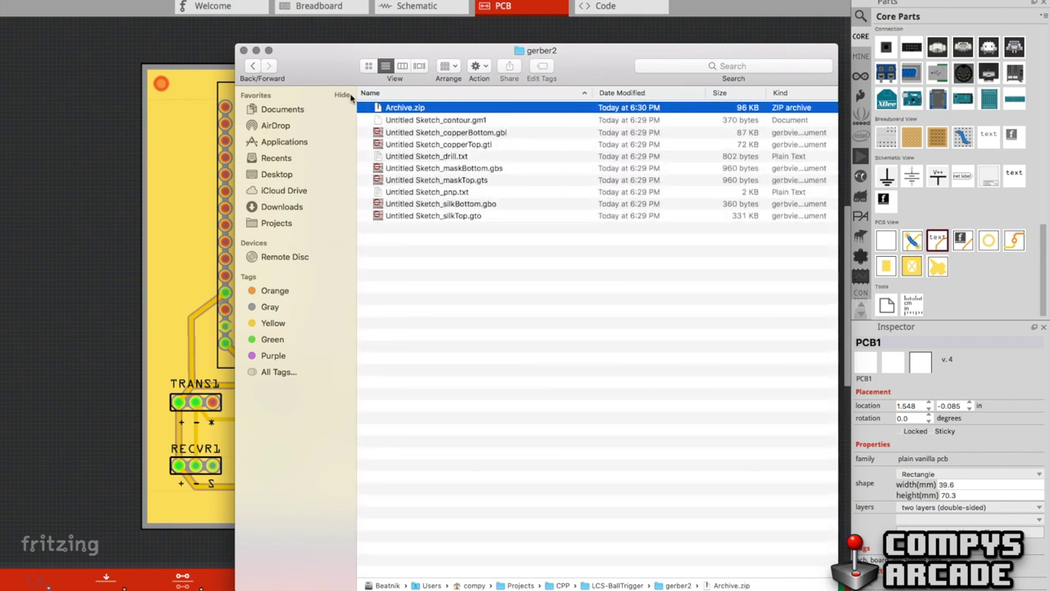
- Open pcbway.com in Google Chrome, and switch to Fritzing to look up the board's width and height
right_click(432, 586)
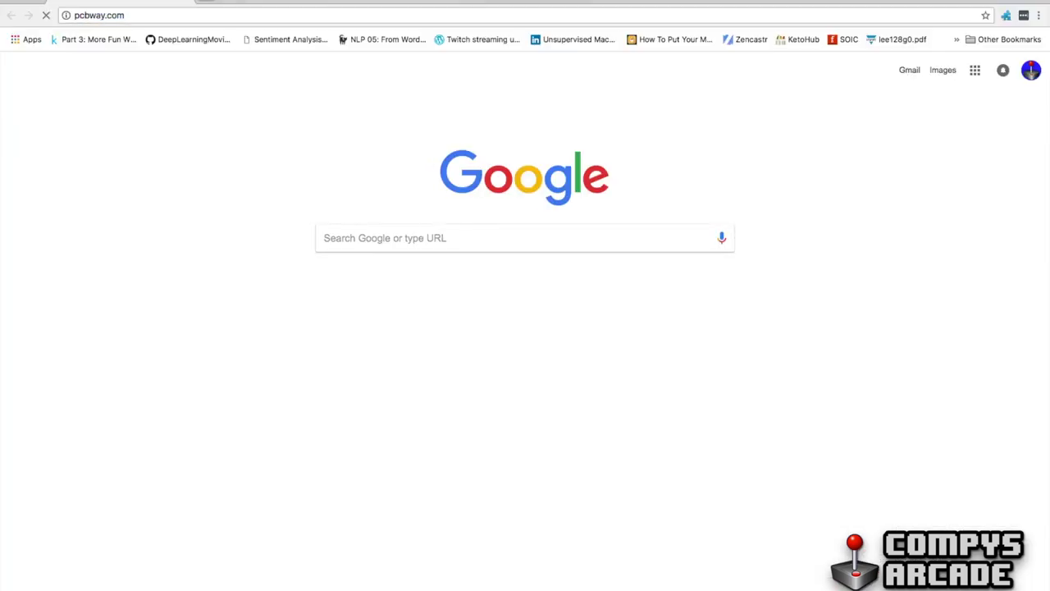
mouse_move(557, 584)
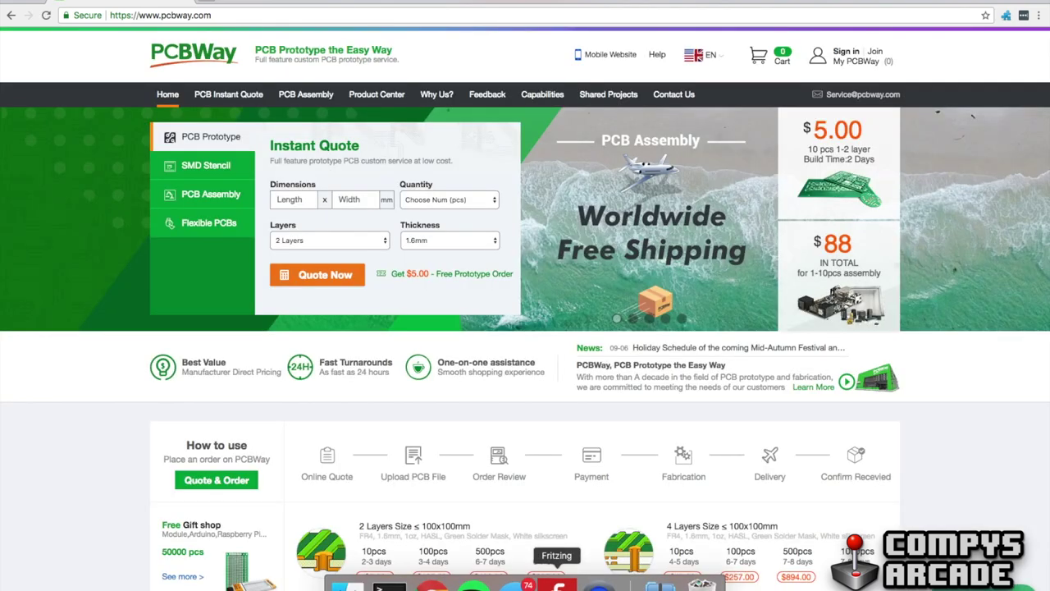
left_click(557, 585)
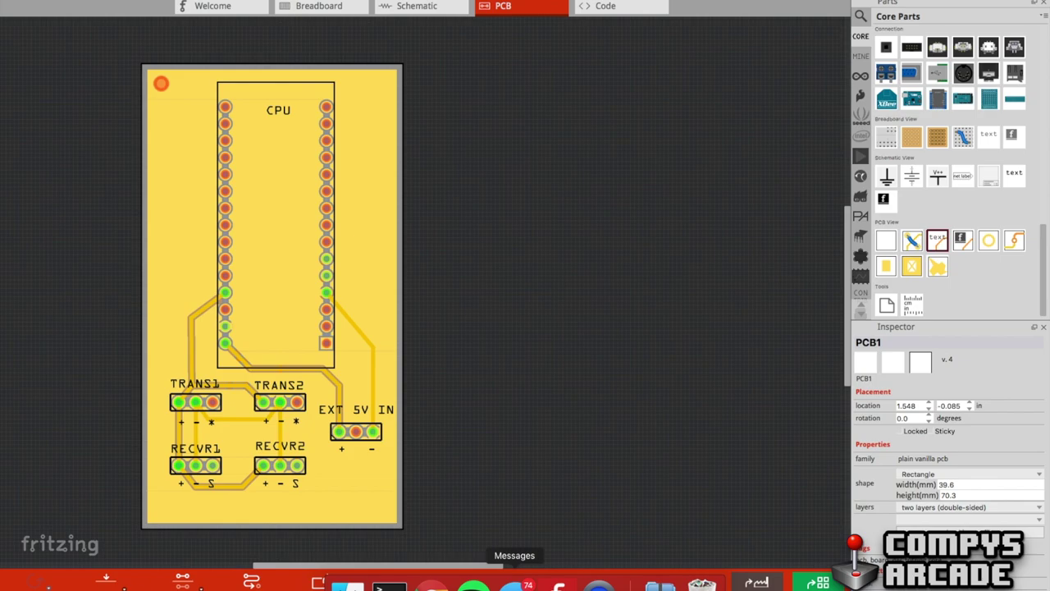
- Switch to Google Chrome and request a PCBWay instant quote for 10 two-layer boards of 39.6 x 70.3 mm, 1.6 mm thick
left_click(431, 584)
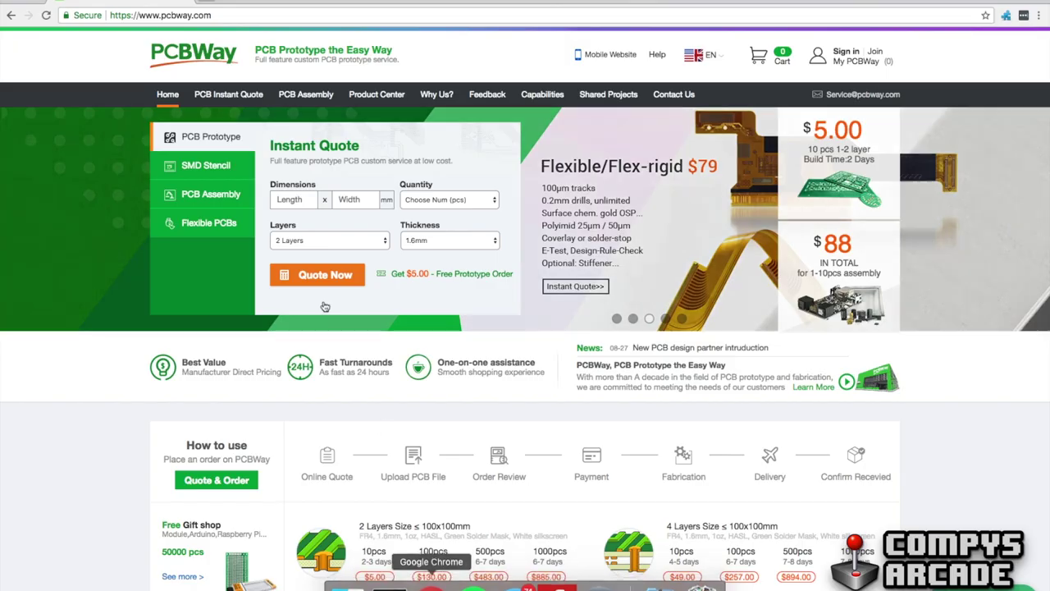
left_click(283, 199)
type("39.6")
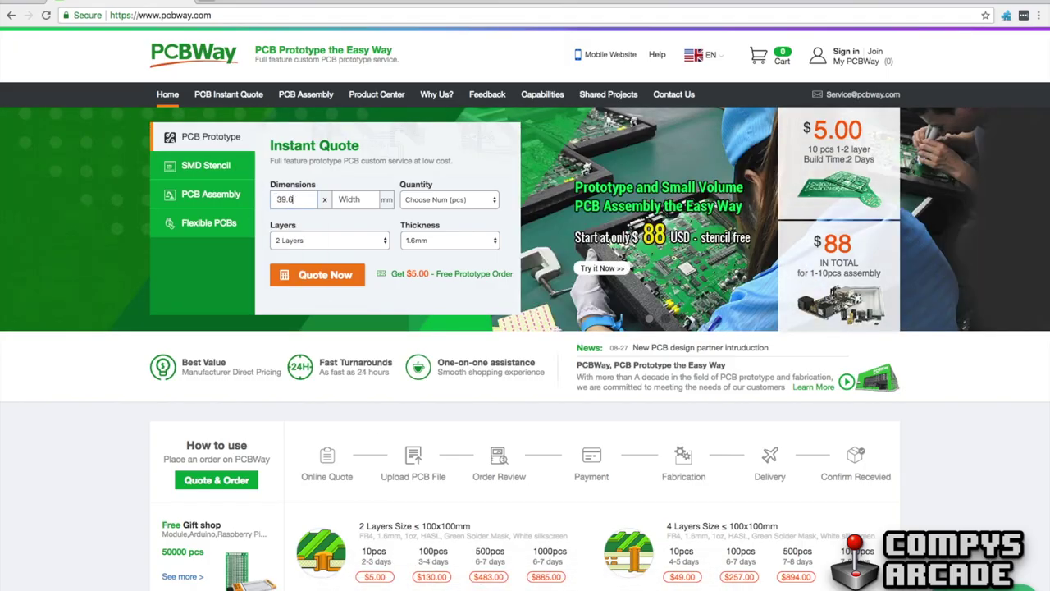
type("70.3")
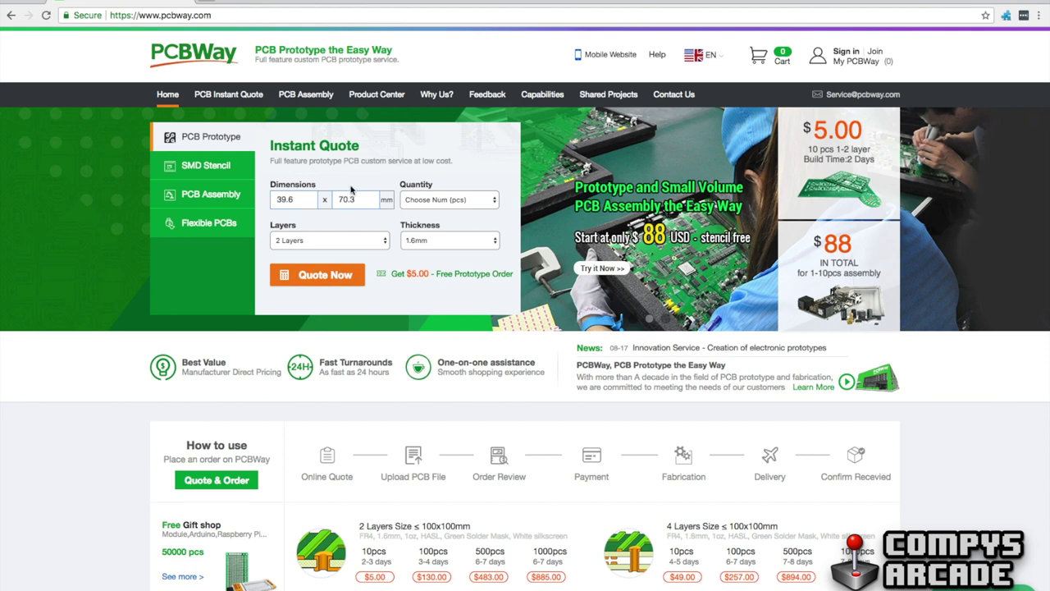
left_click(422, 200)
left_click(422, 219)
left_click(327, 276)
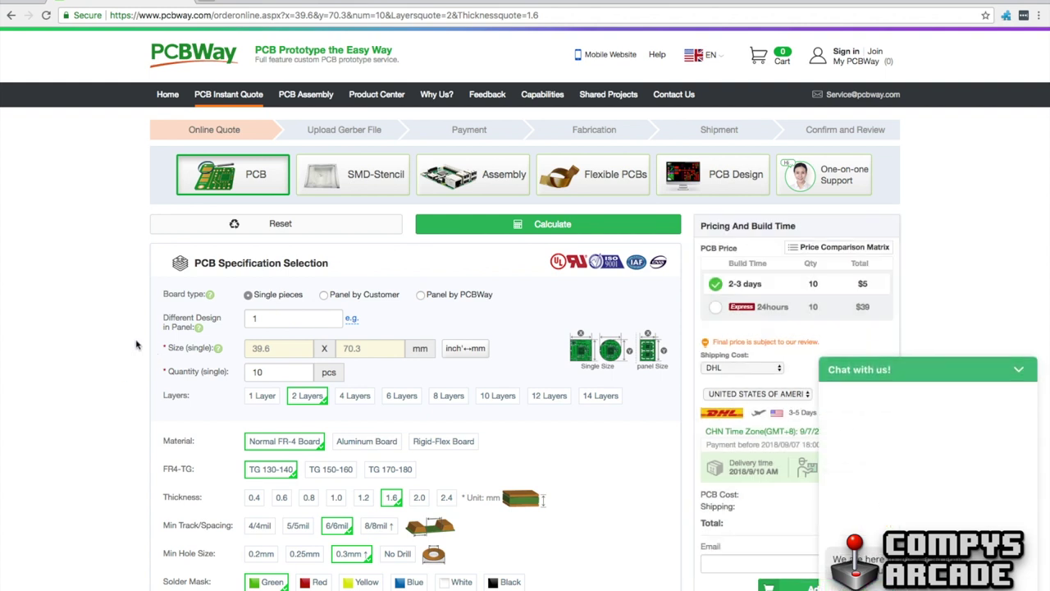
- Collapse the chat box, set the solder mask to Blue and review the remaining PCB specification options
left_click(1021, 356)
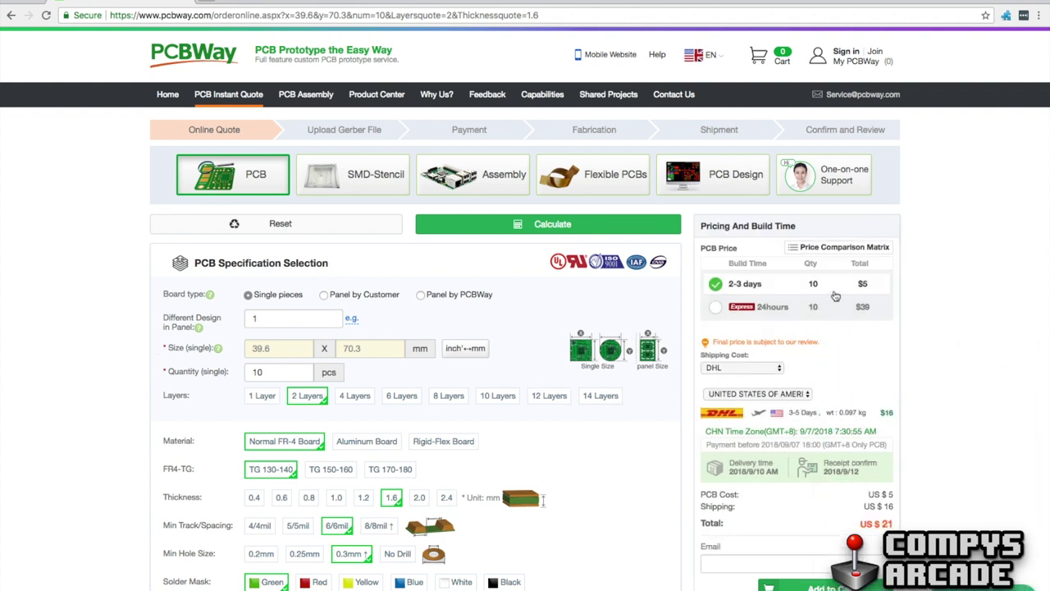
scroll(832, 295, "down", 1)
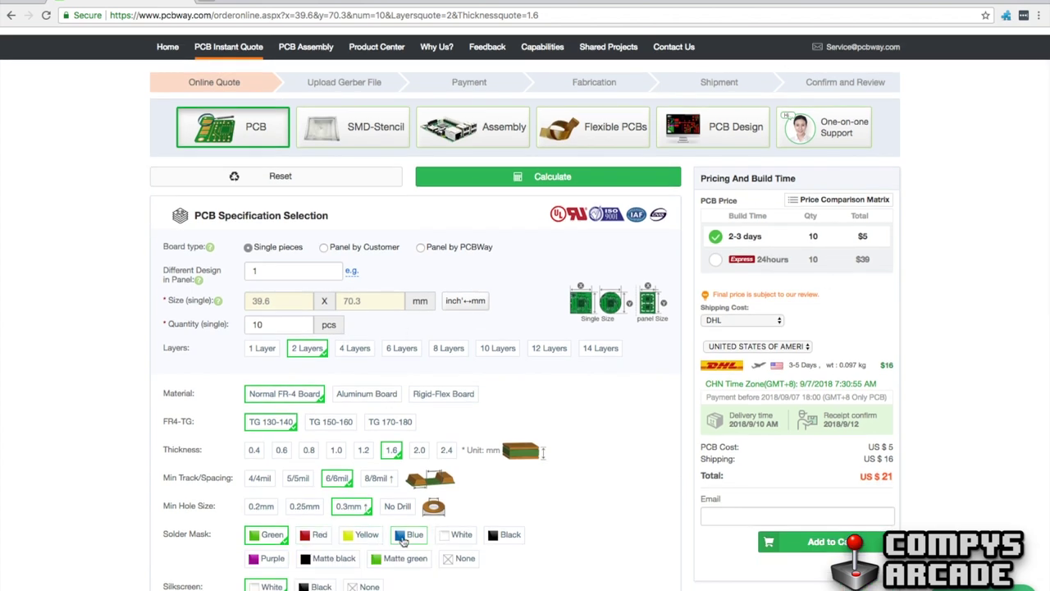
left_click(402, 540)
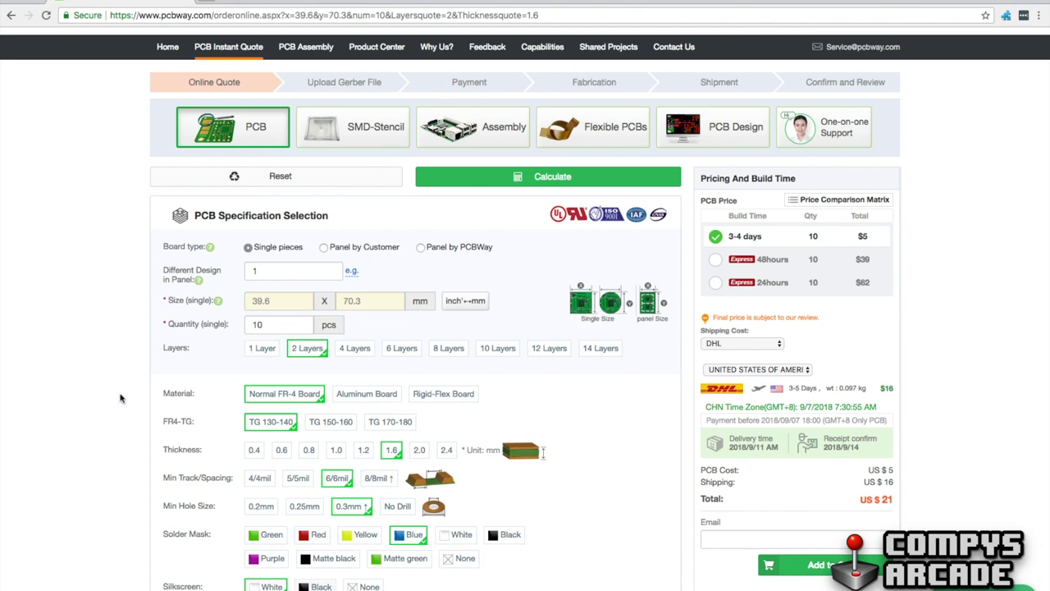
scroll(120, 398, "down", 6)
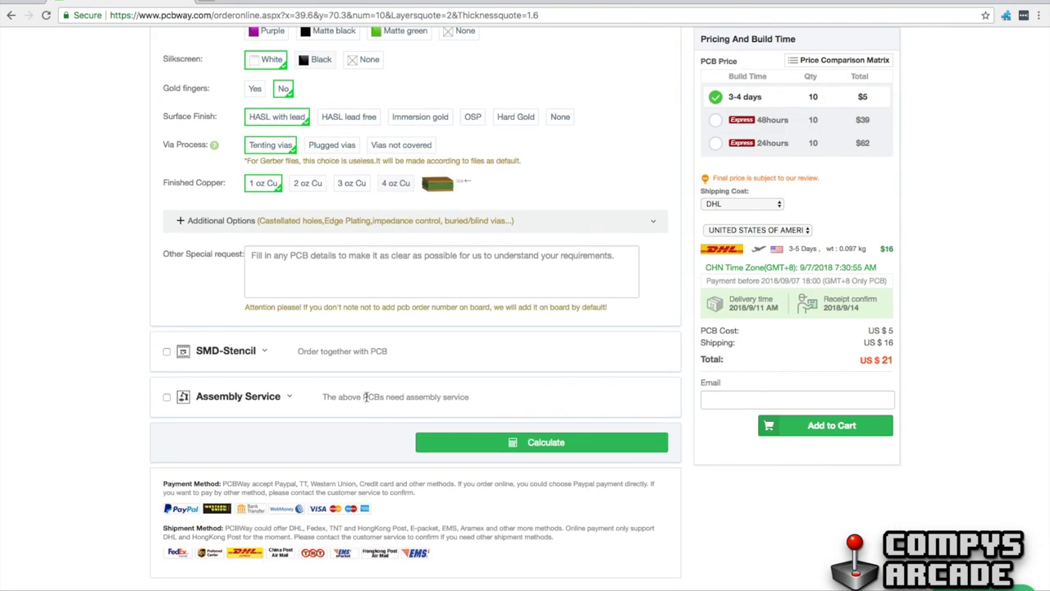